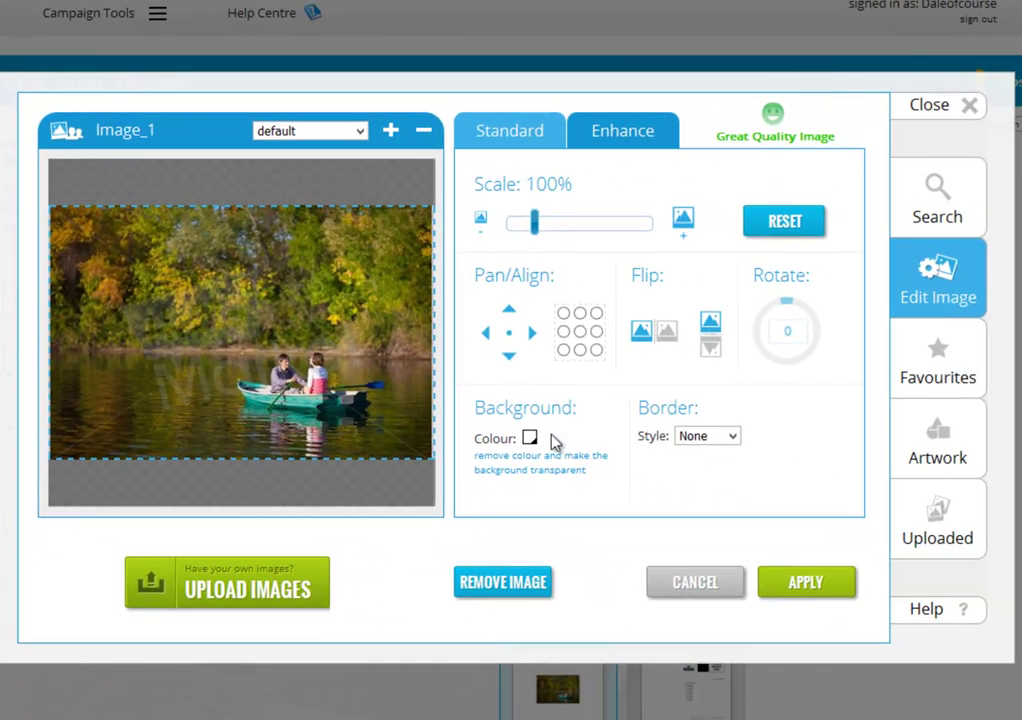
Pan the boat photo within its frame, try several alignment positions, and align it to the centre
mouse_move(297, 337)
mouse_down()
mouse_move(262, 346)
mouse_move(383, 355)
mouse_move(298, 289)
mouse_move(265, 365)
mouse_move(326, 349)
mouse_move(294, 341)
mouse_up()
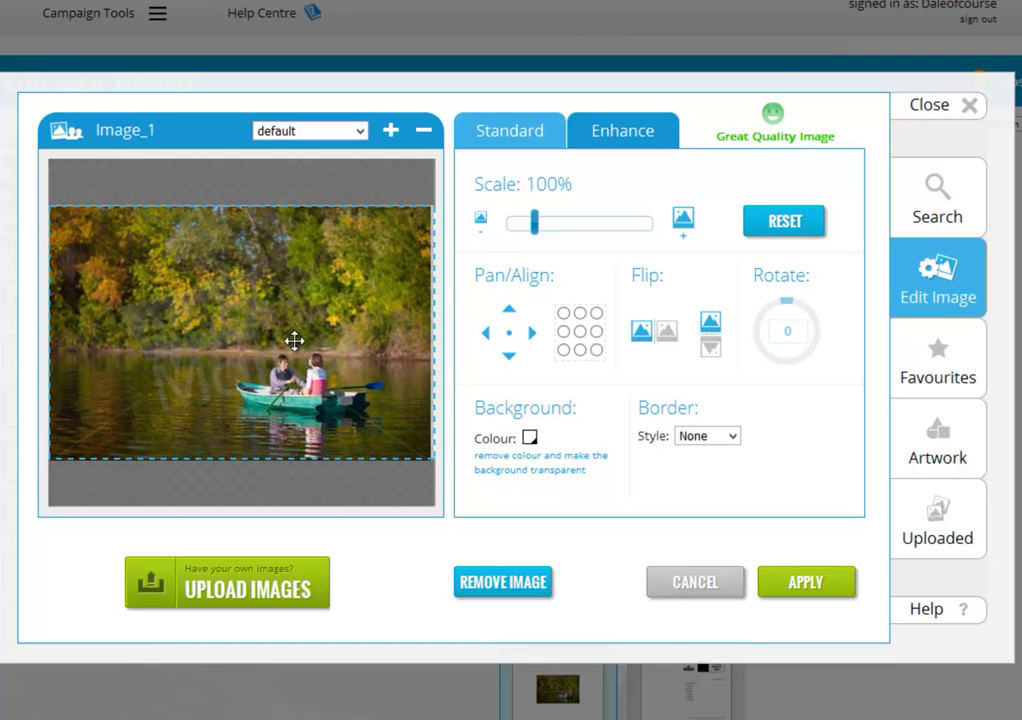
click(532, 333)
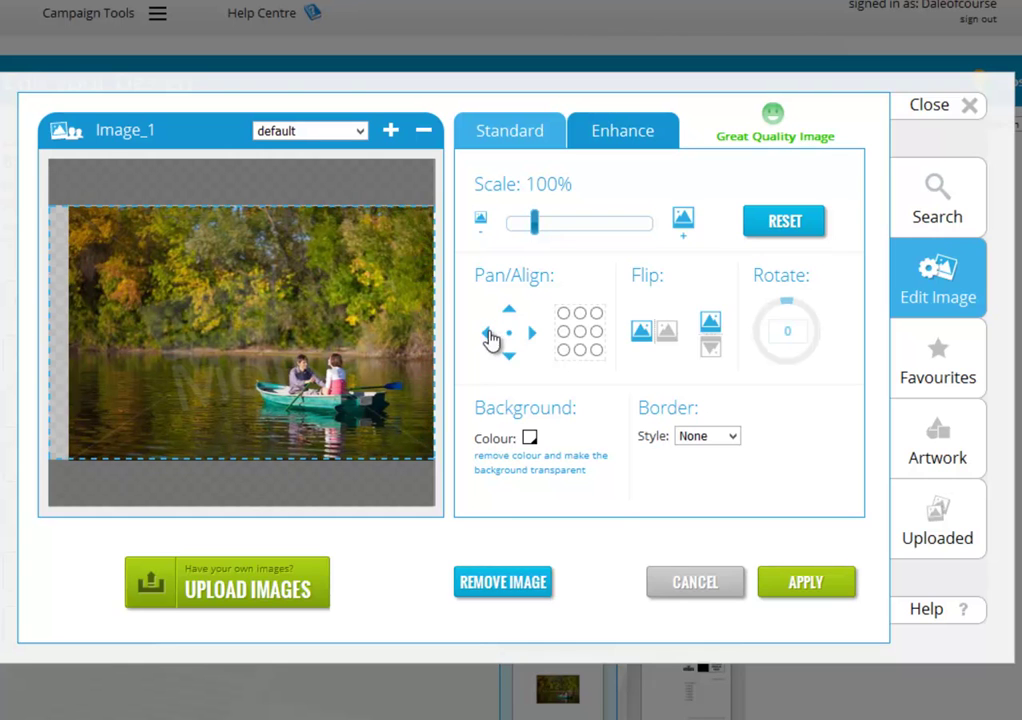
click(488, 334)
click(580, 314)
click(581, 350)
click(563, 350)
click(580, 331)
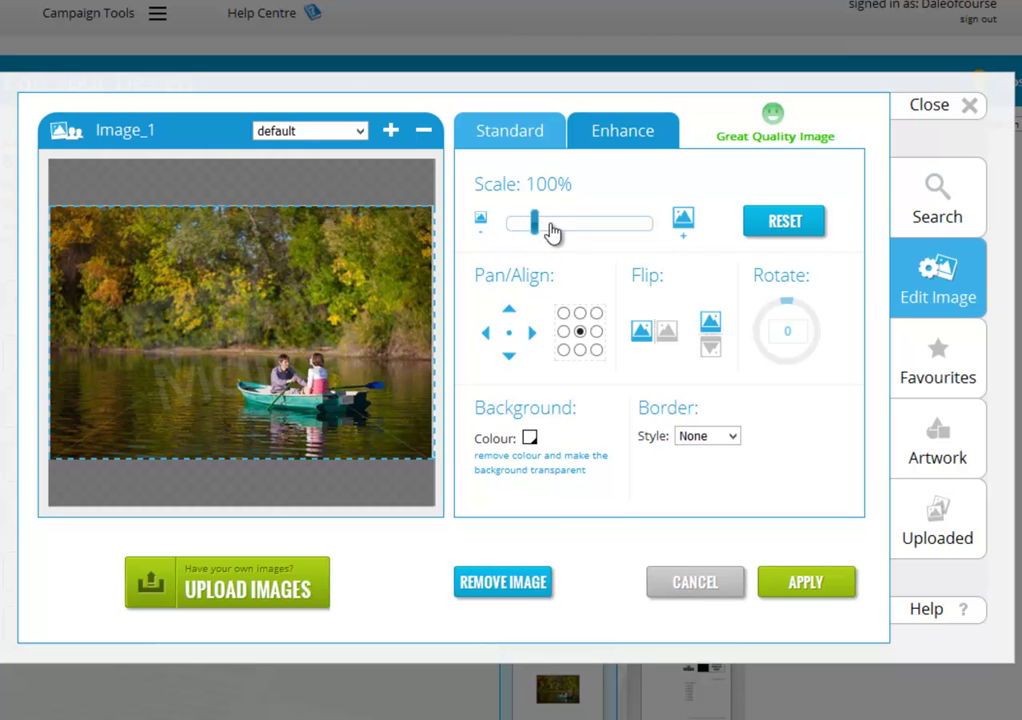
Enlarge the photo to 189% and reposition it so the couple's boat sits in the middle of the frame
mouse_move(538, 234)
mouse_down()
mouse_move(582, 240)
mouse_move(550, 239)
mouse_up()
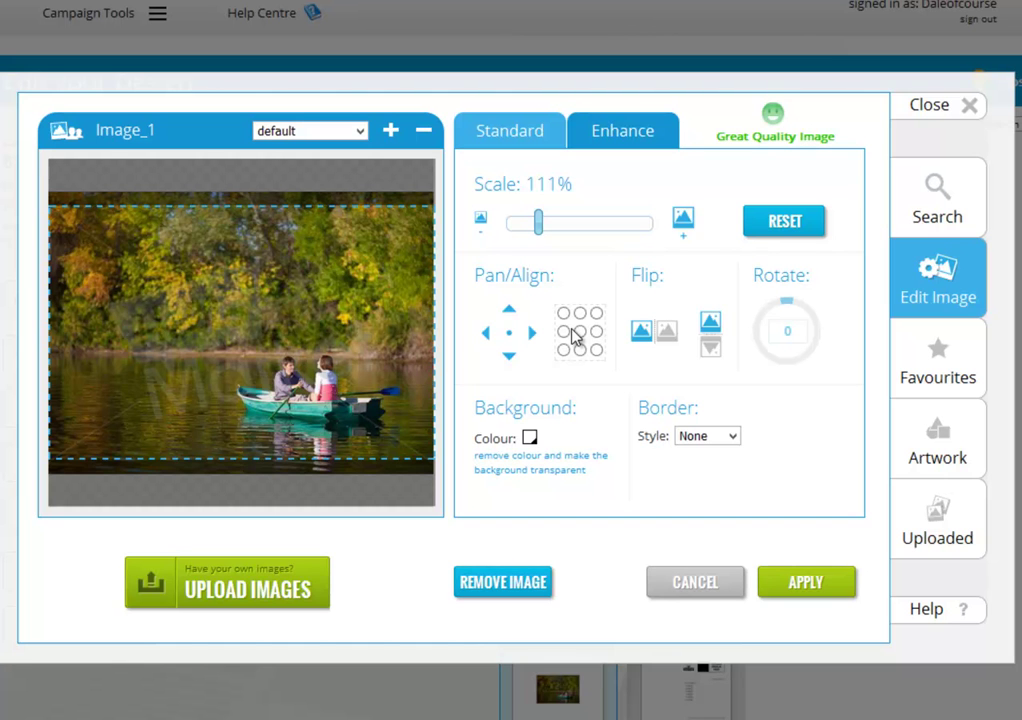
drag(529, 233, 567, 237)
drag(375, 342, 278, 294)
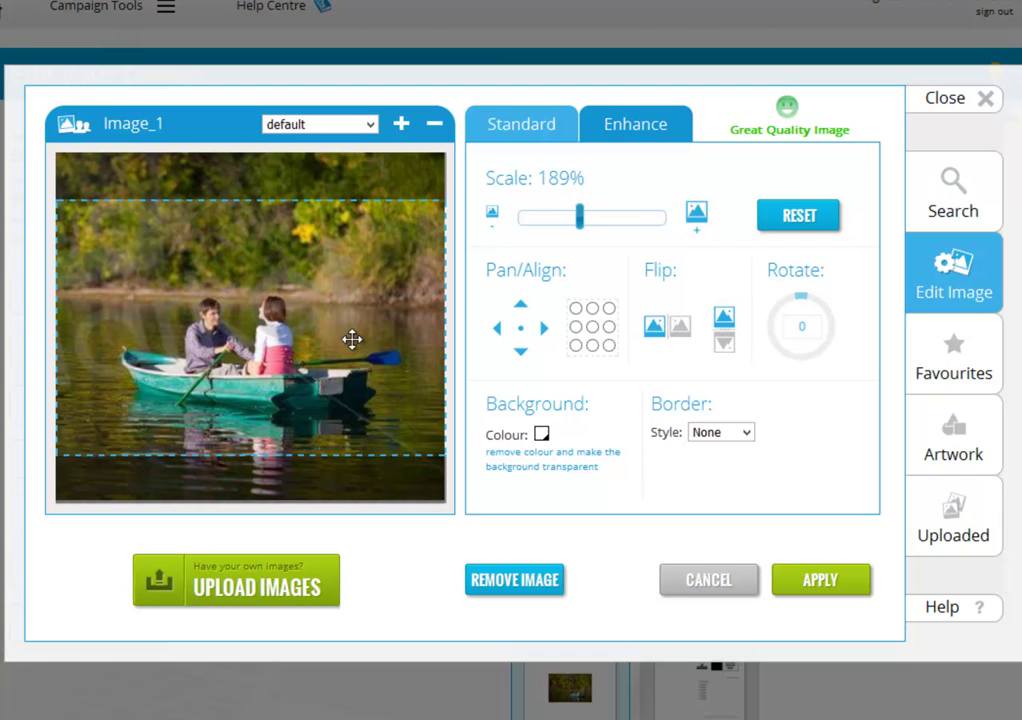
Try flipping the photo horizontally and vertically
click(668, 334)
click(724, 336)
click(725, 336)
Rotate the photo to 23 degrees
mouse_move(798, 302)
mouse_down()
mouse_move(814, 317)
mouse_move(782, 311)
mouse_move(801, 323)
mouse_up()
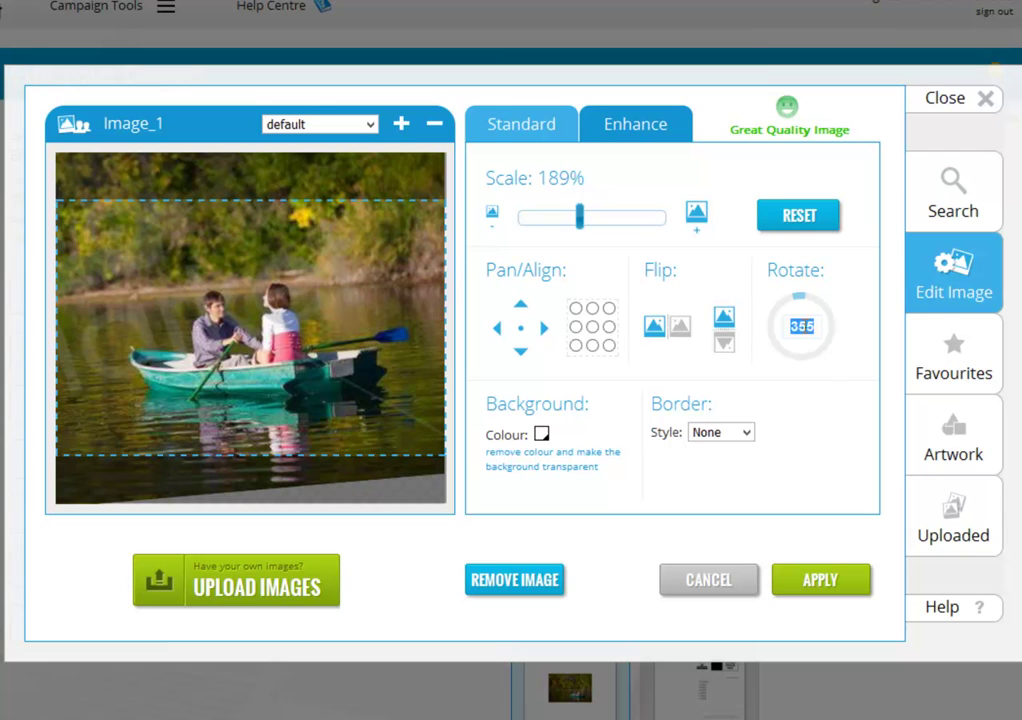
text(3)
key(Return)
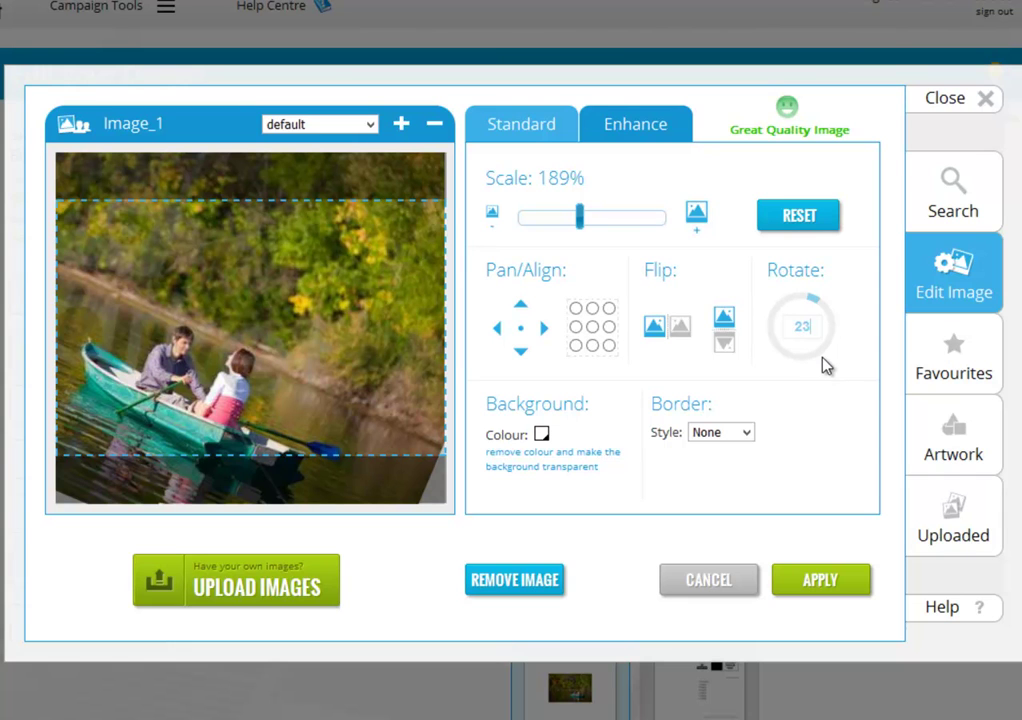
Set the photo's brightness to 39 and its contrast to 54
click(645, 137)
drag(667, 253, 741, 263)
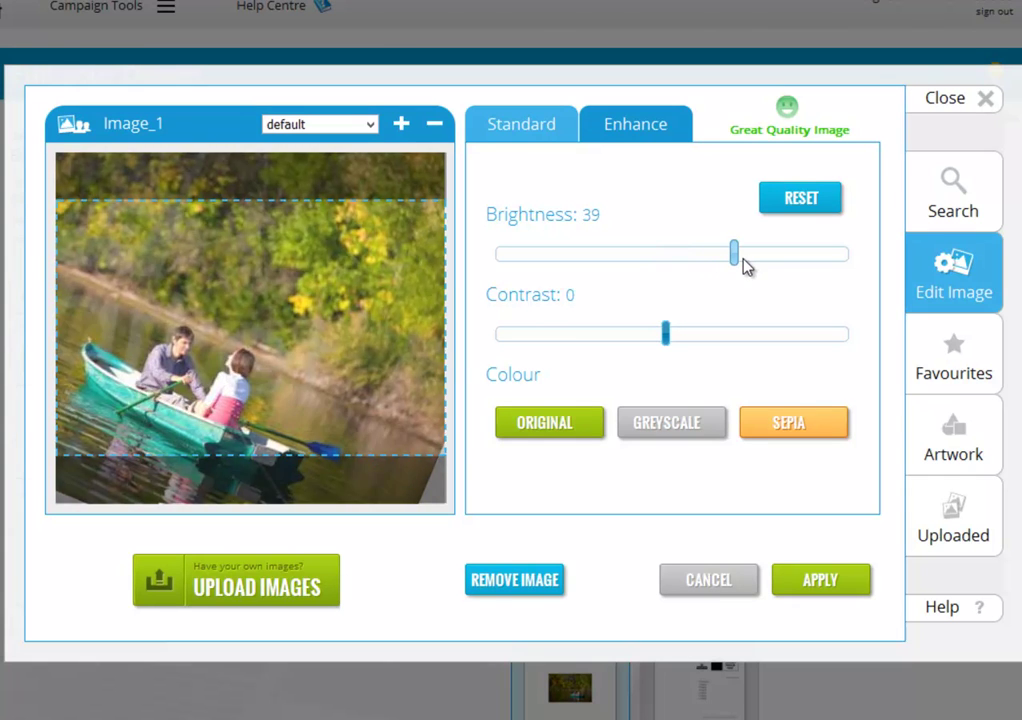
click(577, 335)
click(766, 338)
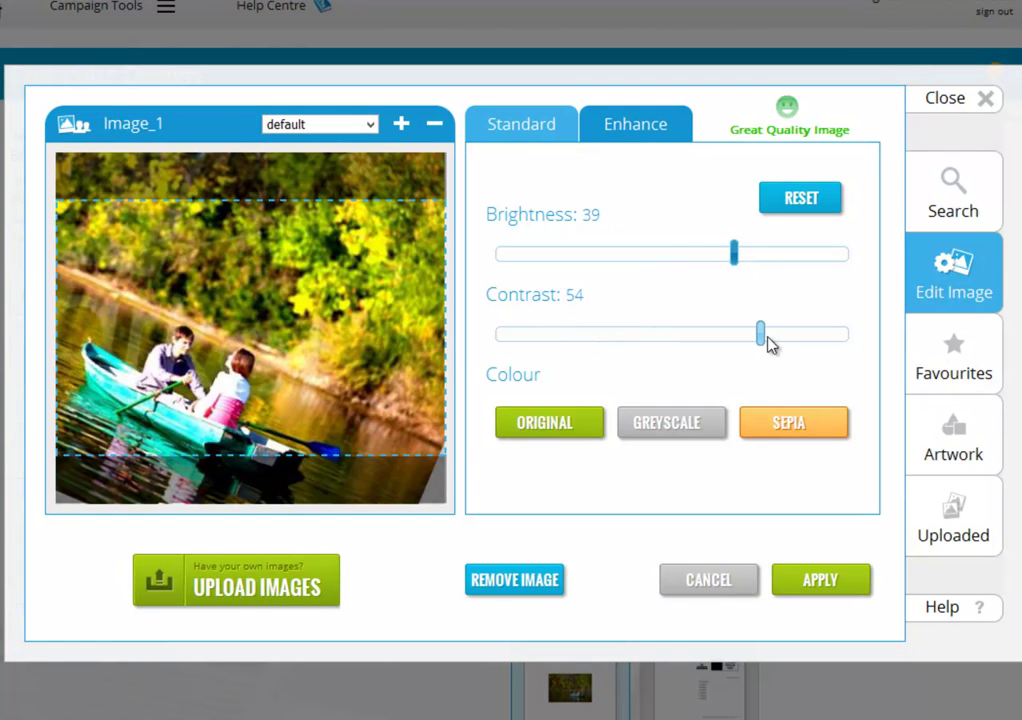
Try the greyscale and sepia colour effects on the photo and reset its enhancements
click(695, 428)
click(787, 428)
click(797, 208)
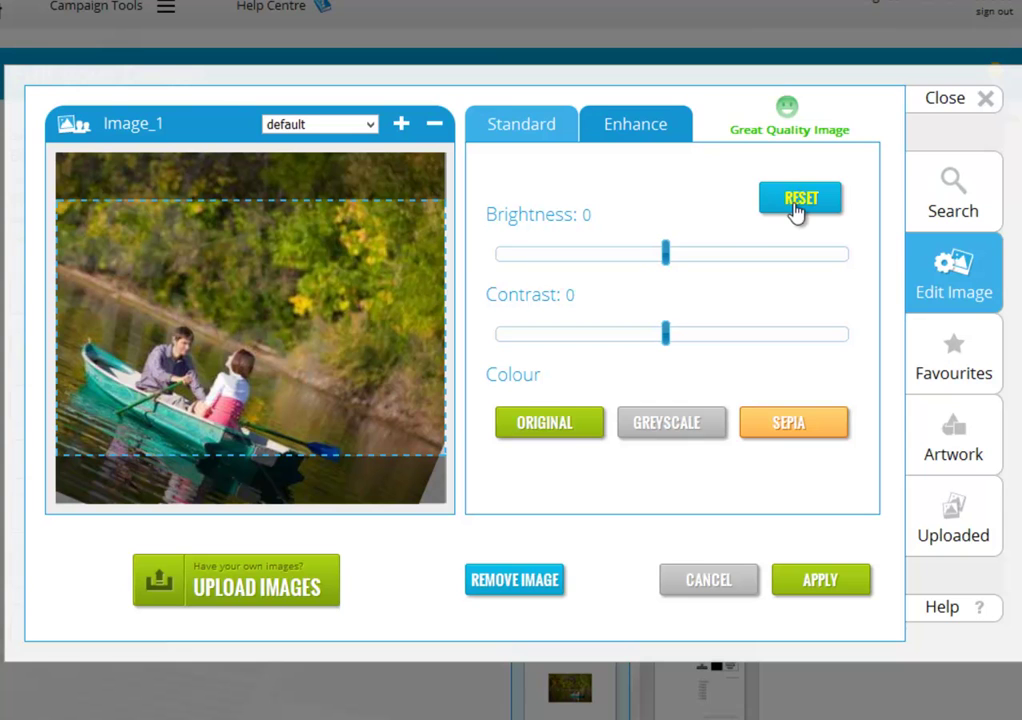
Reset the photo's standard adjustments and remove the photo from the image box
click(533, 137)
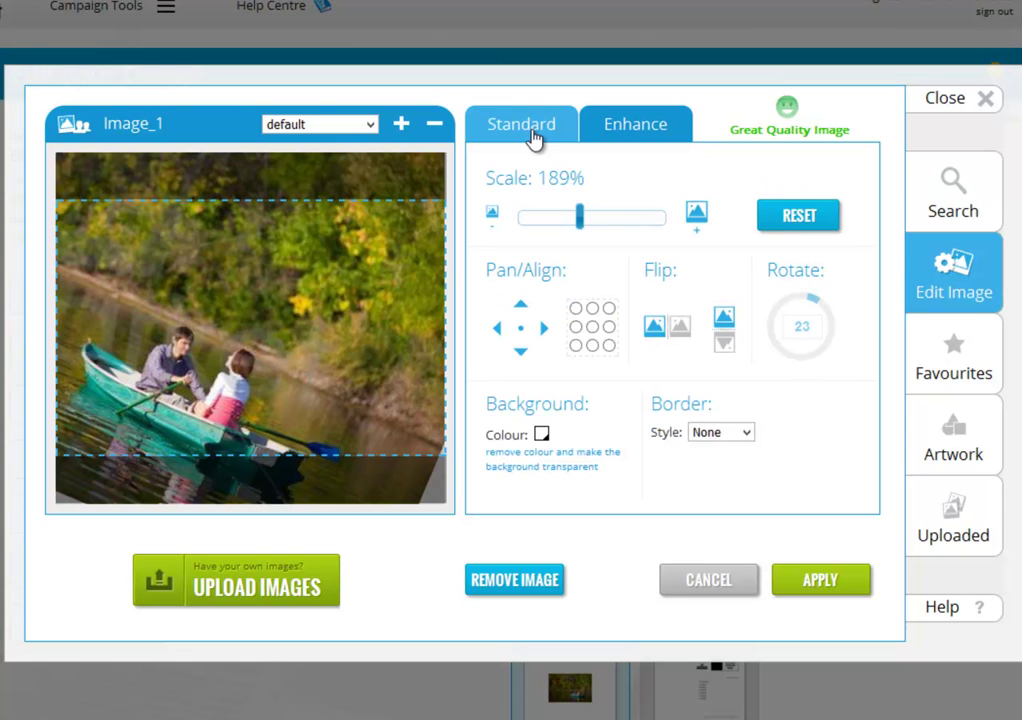
click(798, 220)
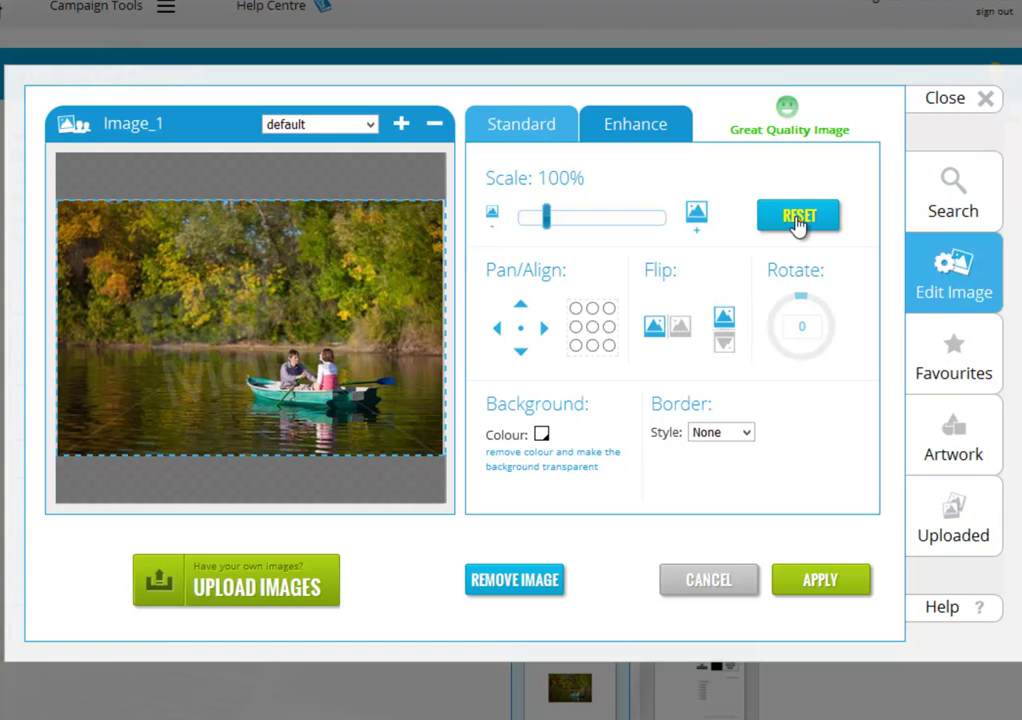
click(525, 582)
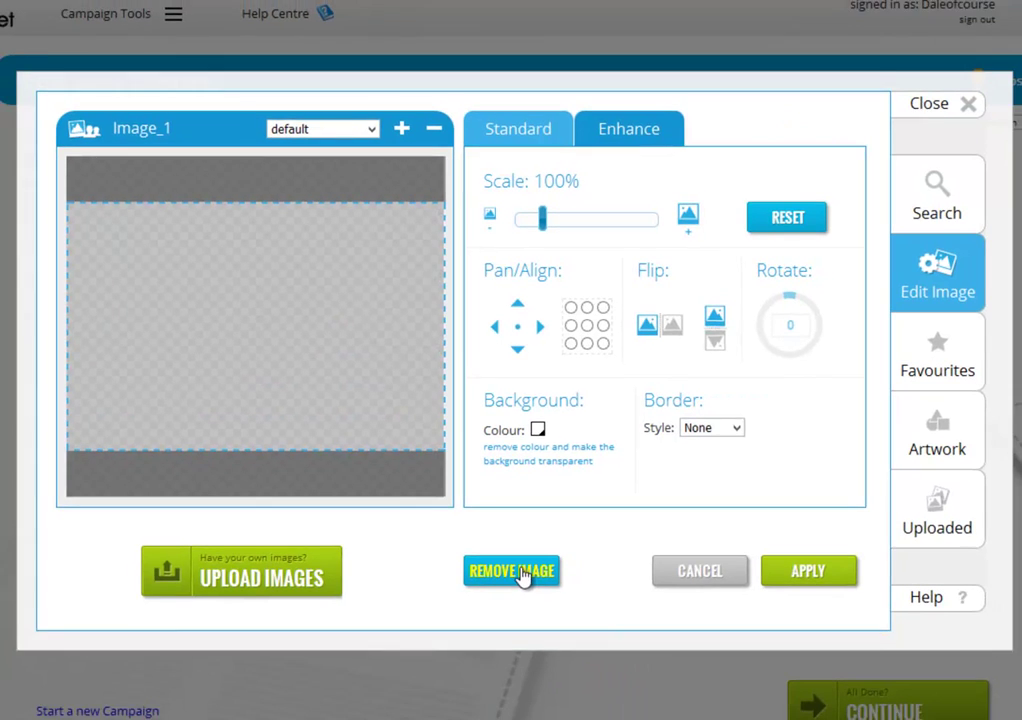
Give the empty image box a blue background (#113af2) at 100% opacity and apply it to the postcard
click(531, 423)
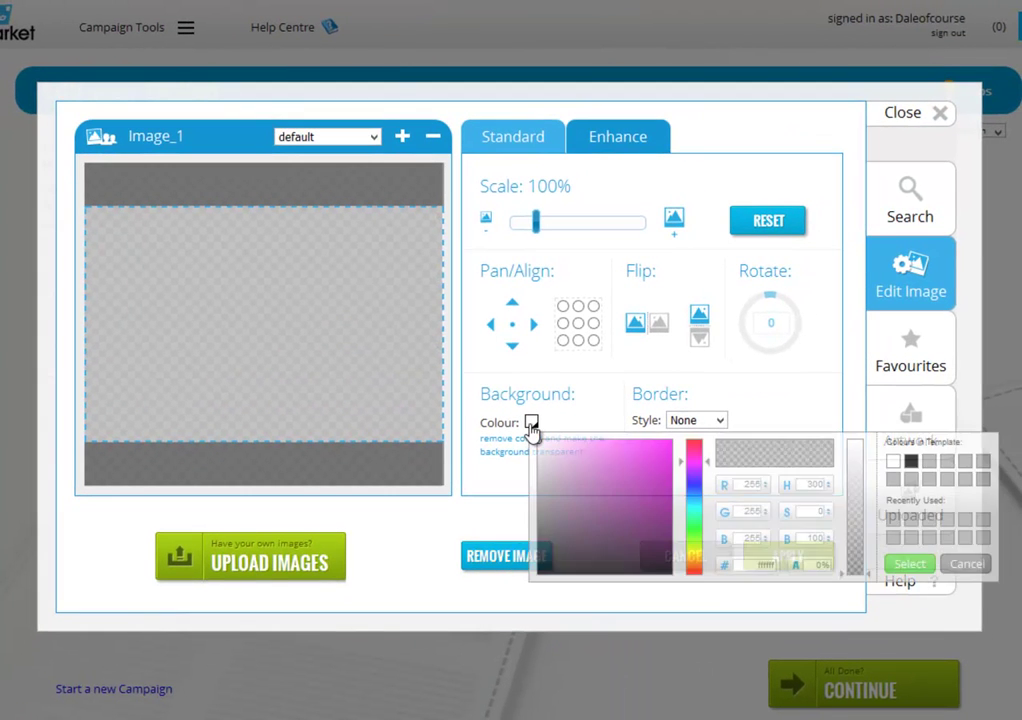
mouse_move(694, 461)
mouse_down()
mouse_move(696, 472)
mouse_move(635, 487)
mouse_move(641, 454)
mouse_move(661, 449)
mouse_up()
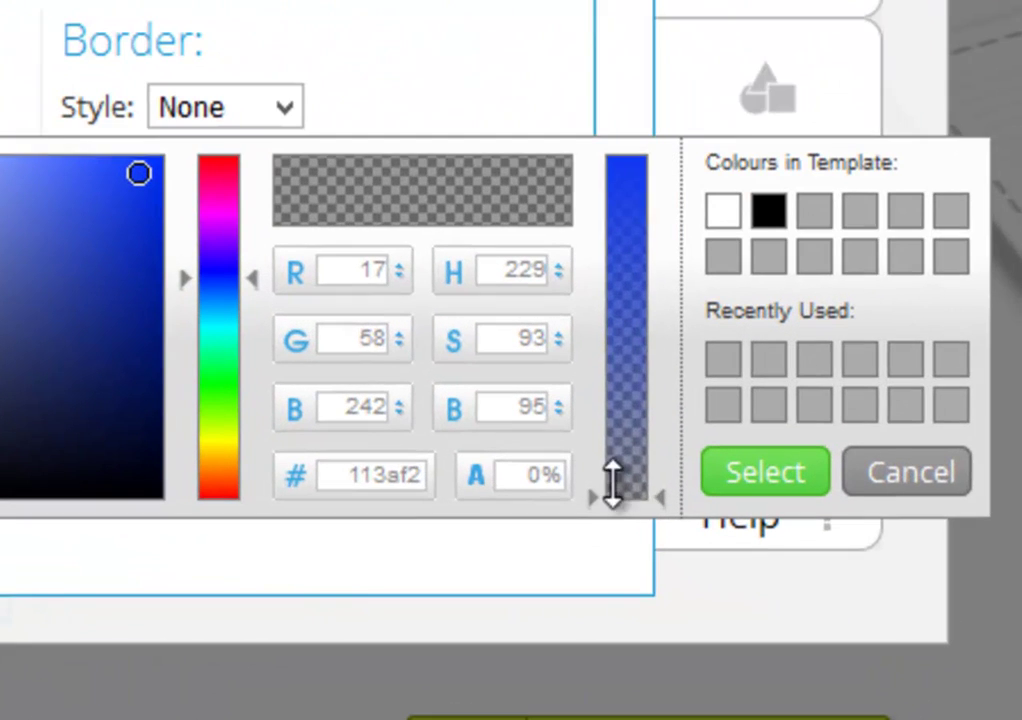
mouse_move(643, 500)
mouse_down()
mouse_move(611, 376)
mouse_move(614, 145)
mouse_up()
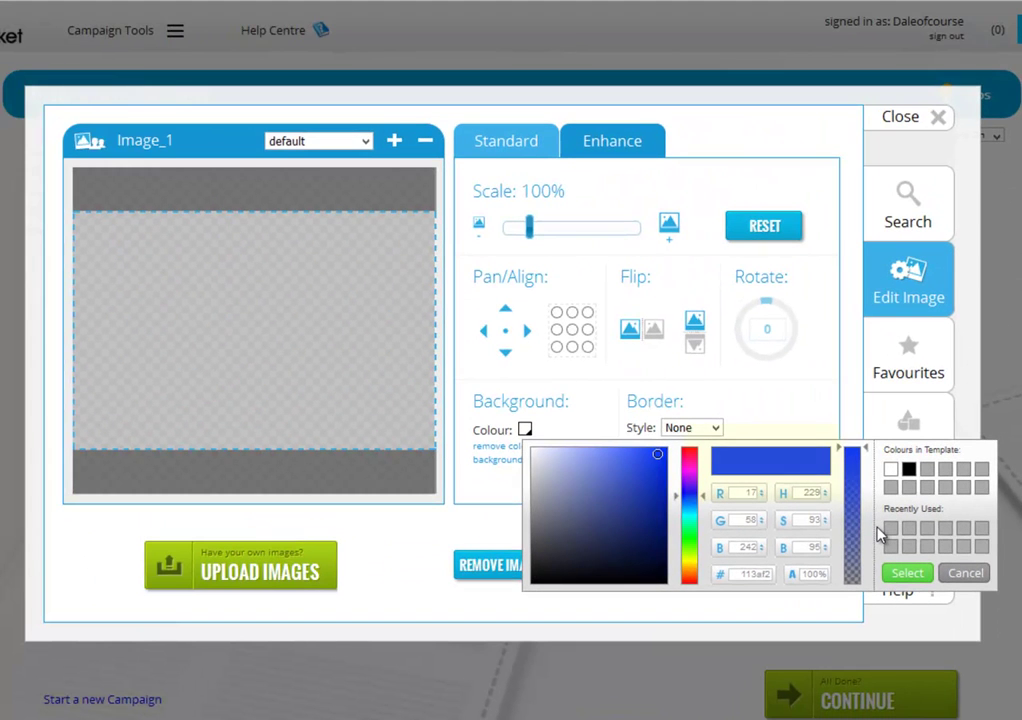
click(906, 573)
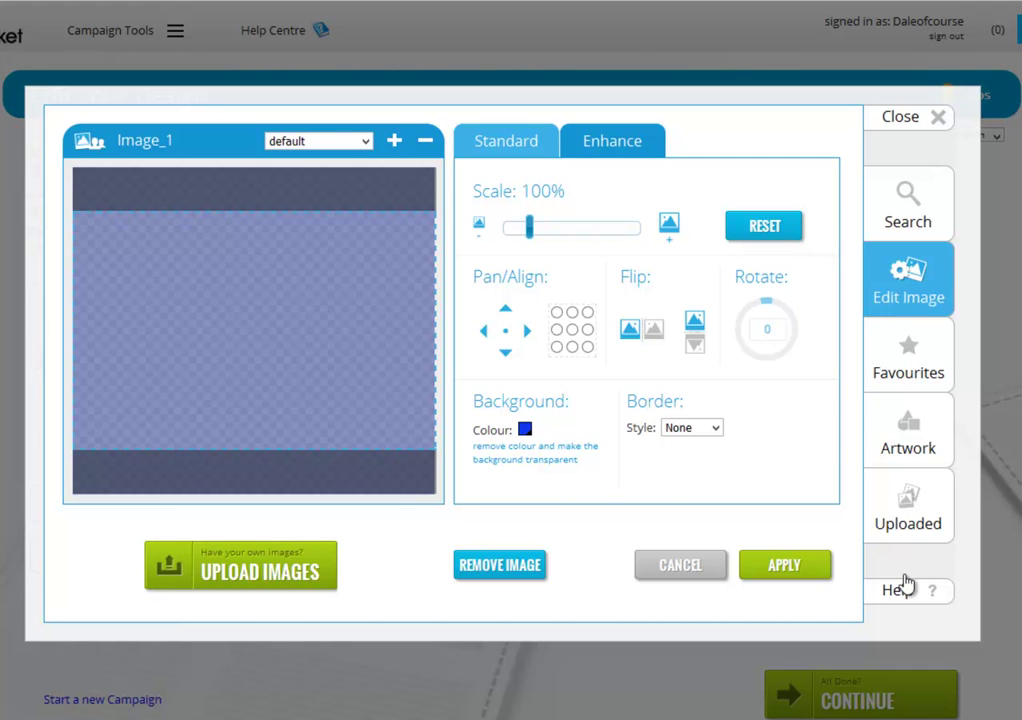
click(806, 576)
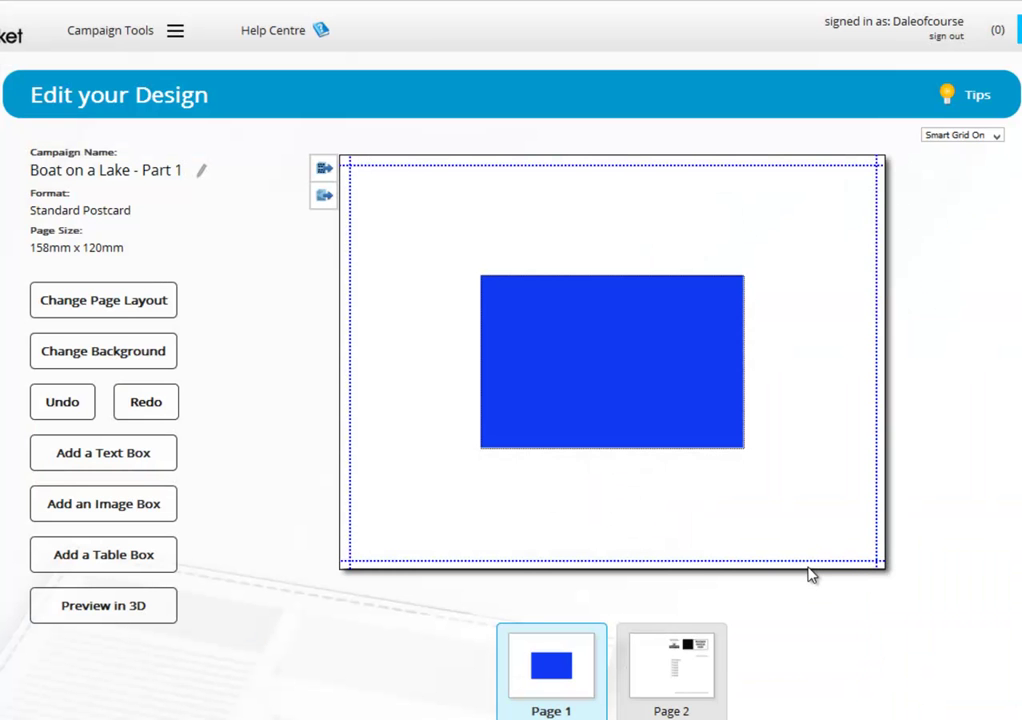
Reopen the blue image box for editing and give it a solid border of medium width
click(634, 401)
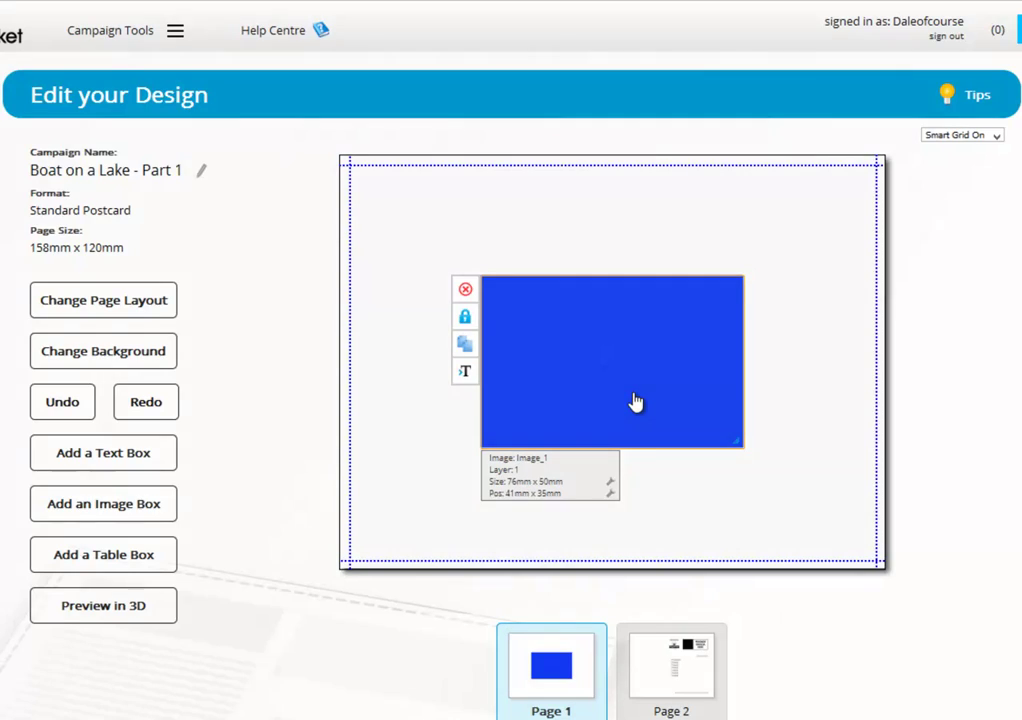
double_click(632, 393)
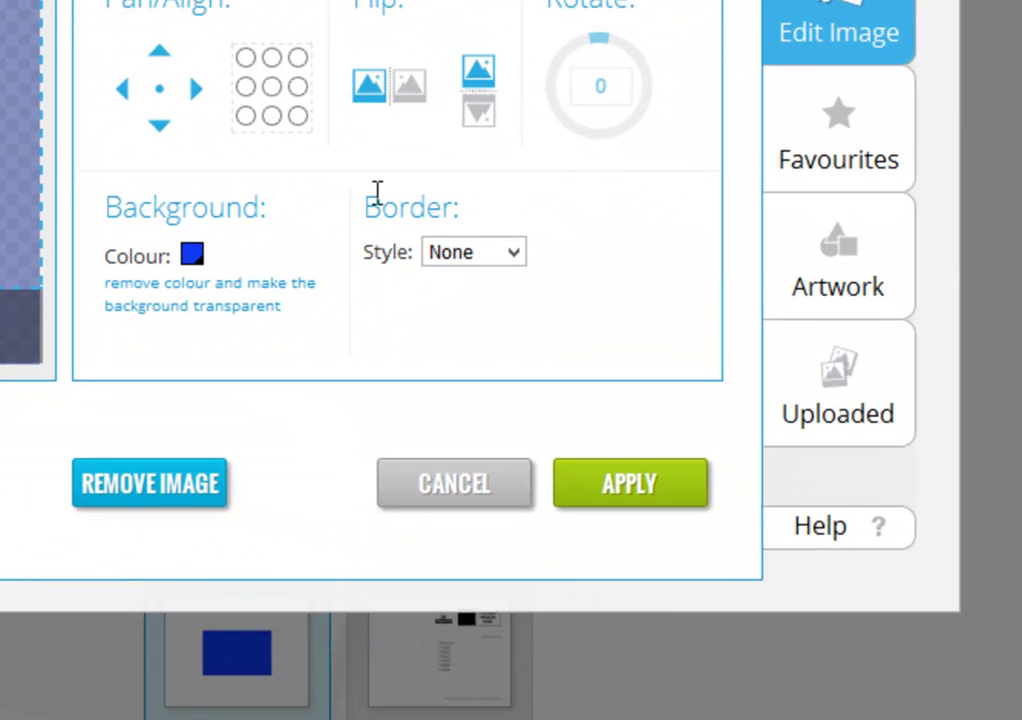
click(512, 250)
click(492, 301)
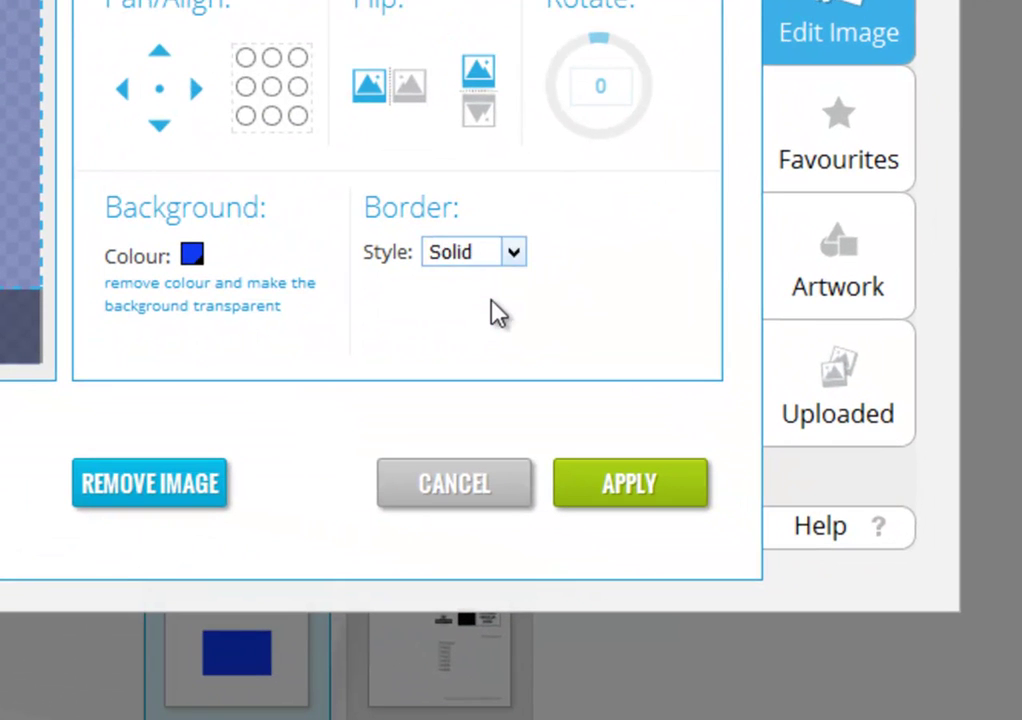
click(492, 300)
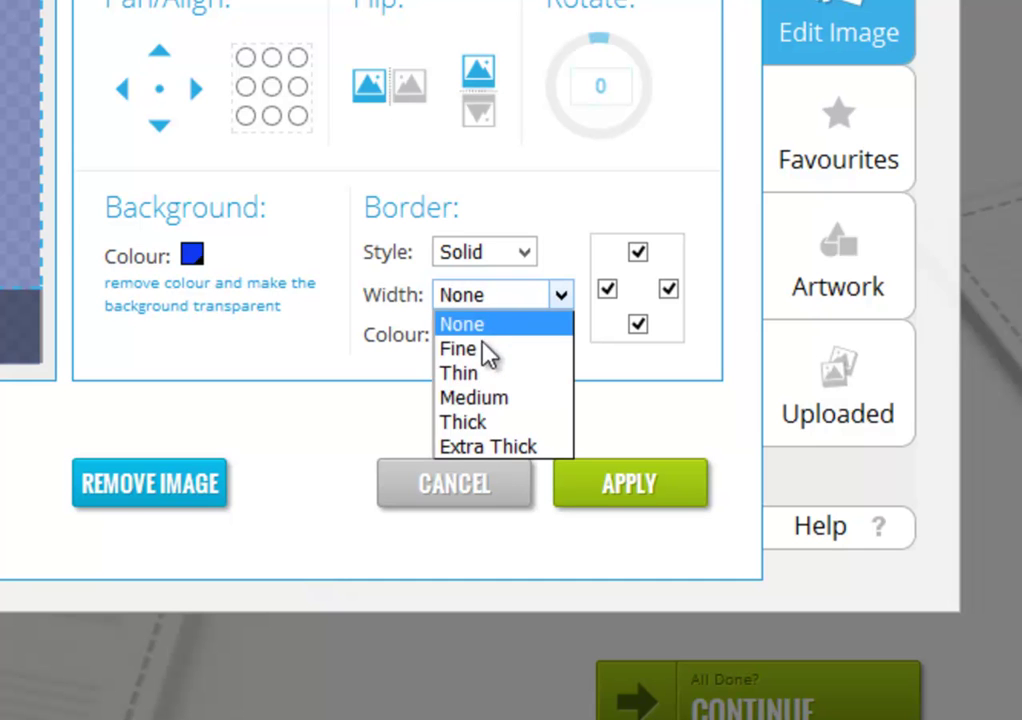
click(480, 397)
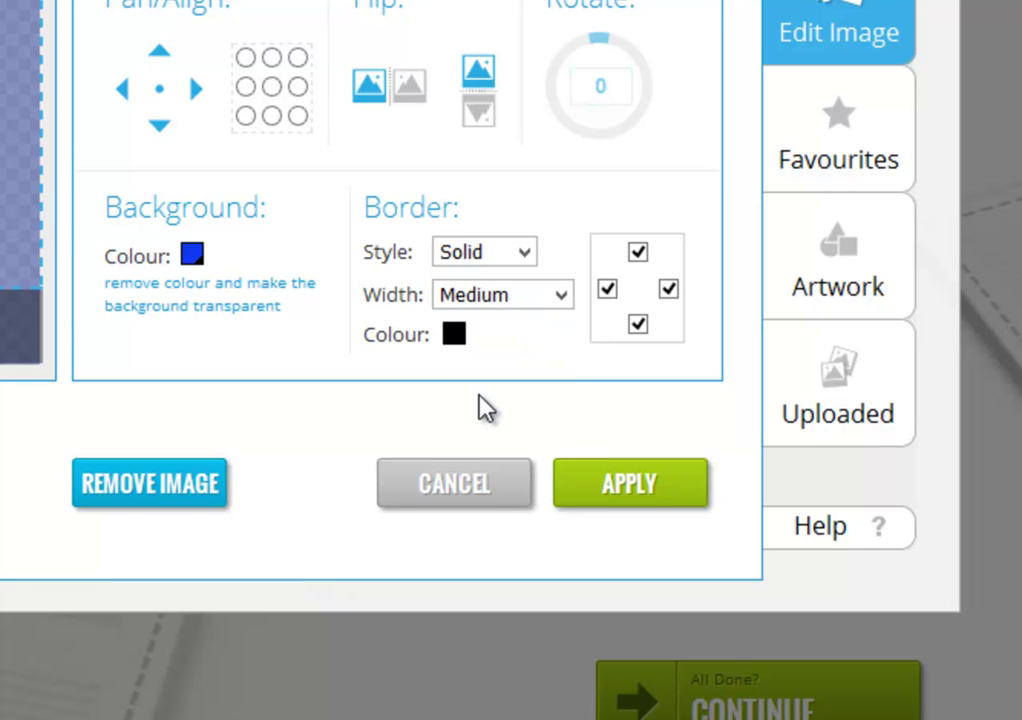
Set the image box's border colour to lime green and apply the changes
click(458, 340)
drag(353, 428, 348, 548)
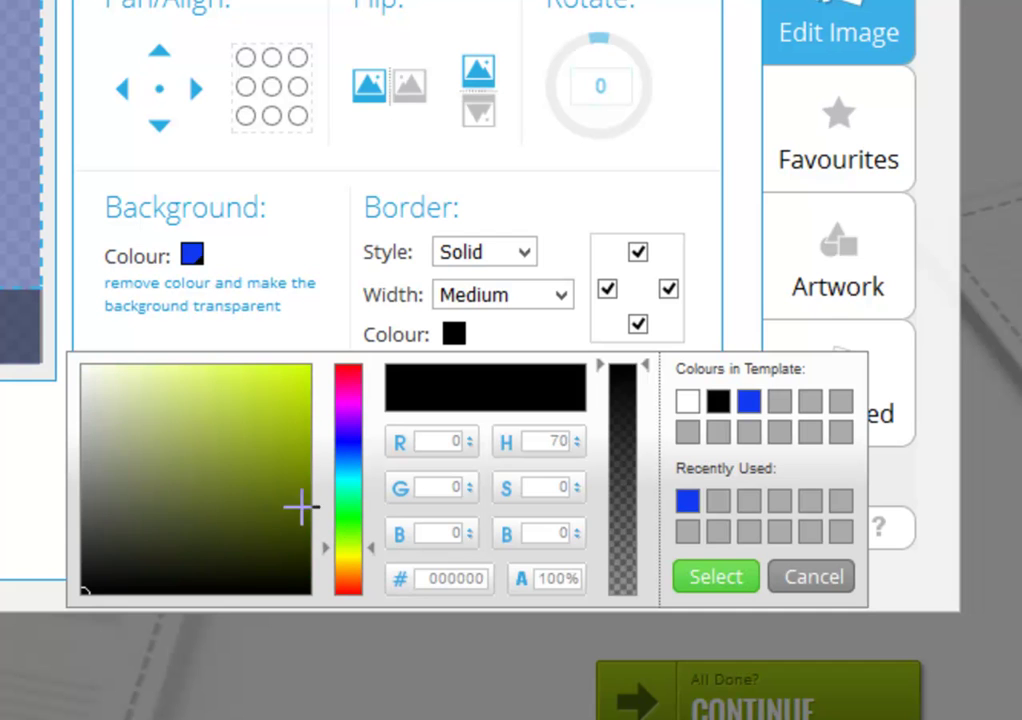
drag(300, 508, 308, 383)
click(692, 578)
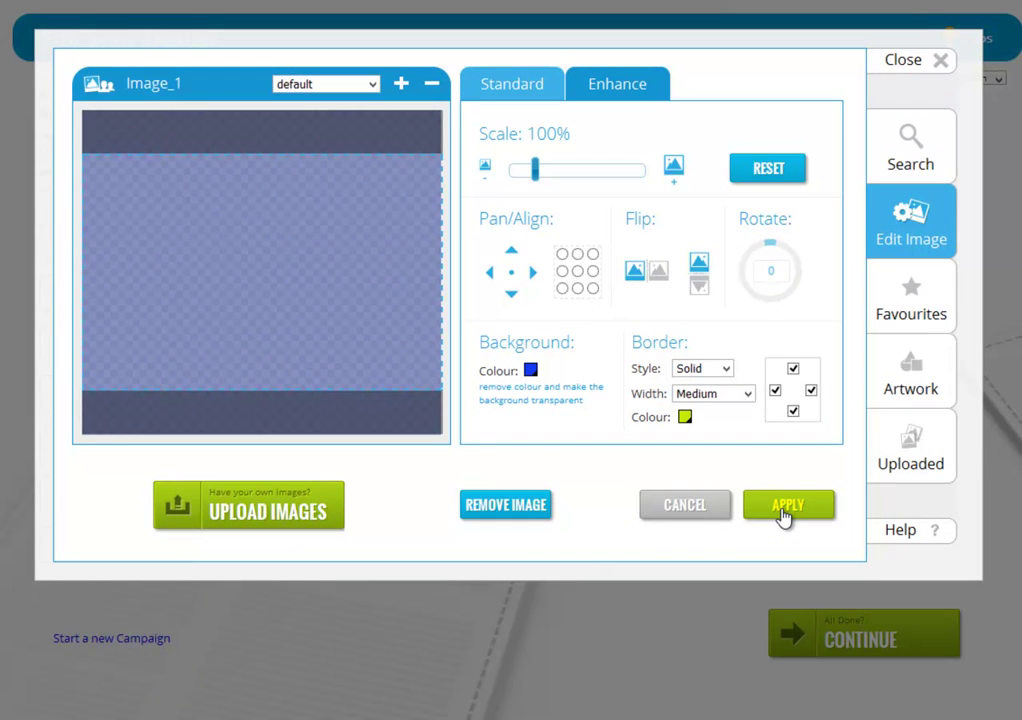
click(786, 506)
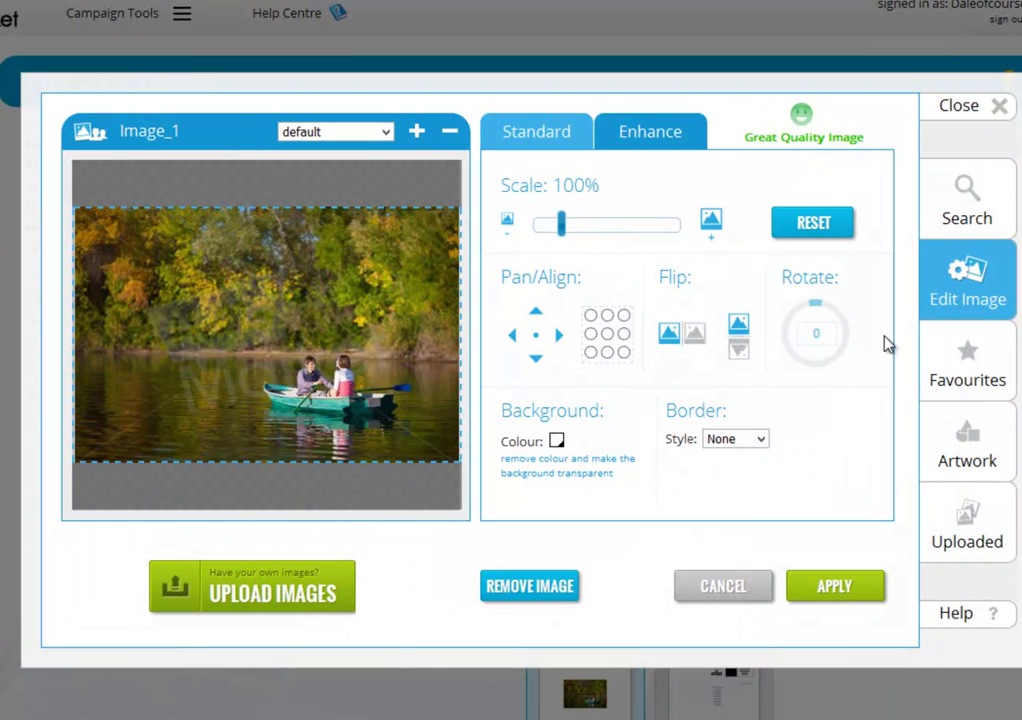
Search the image library for "two boats on a lake" and browse the results
click(978, 212)
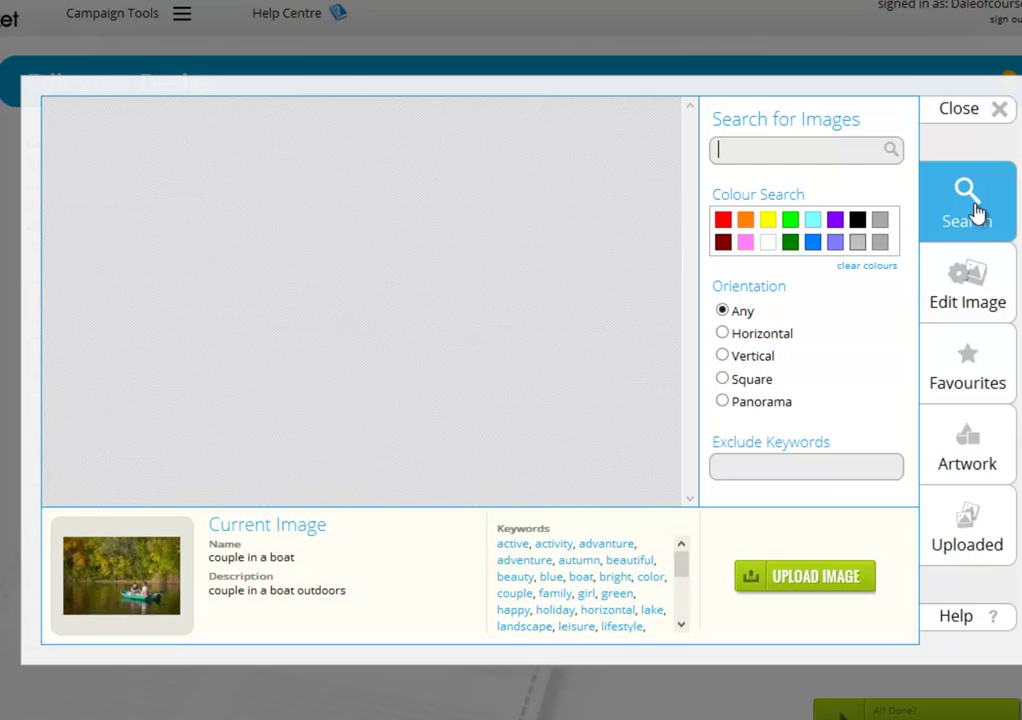
text(two boats on a lake)
key(Return)
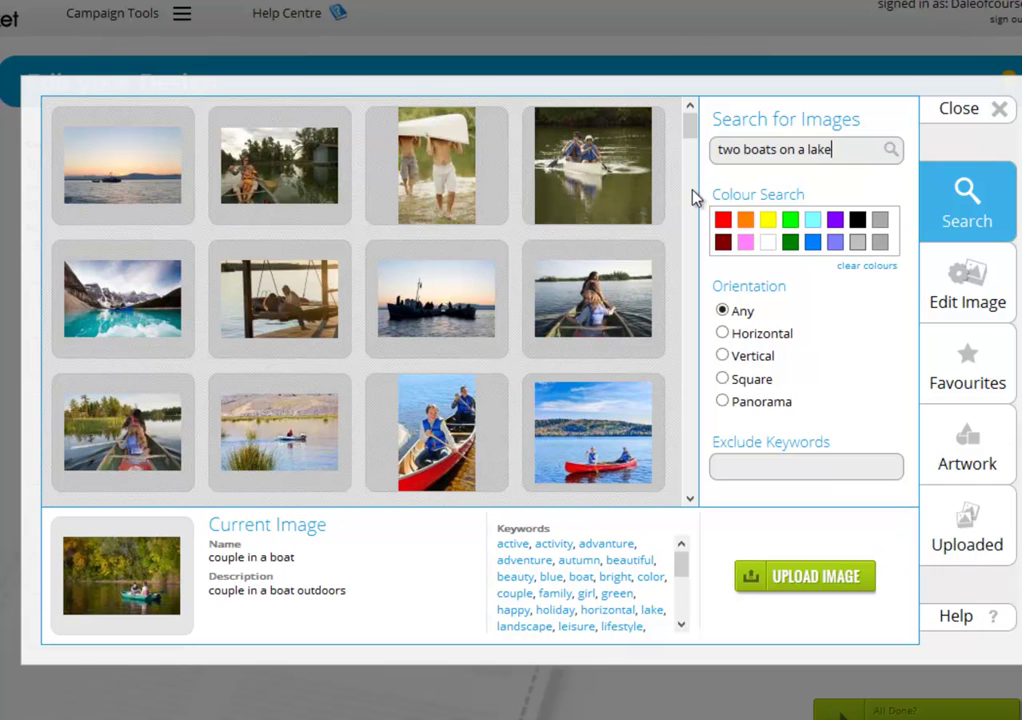
scroll(600, 228, down, 1)
scroll(600, 228, down, 8)
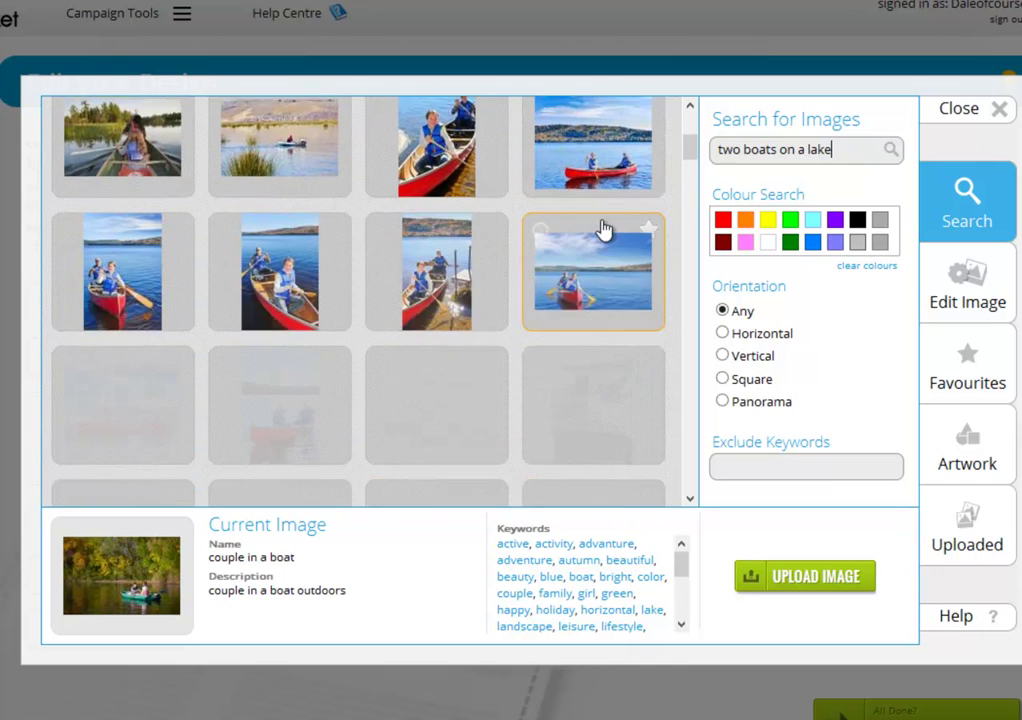
scroll(612, 232, down, 2)
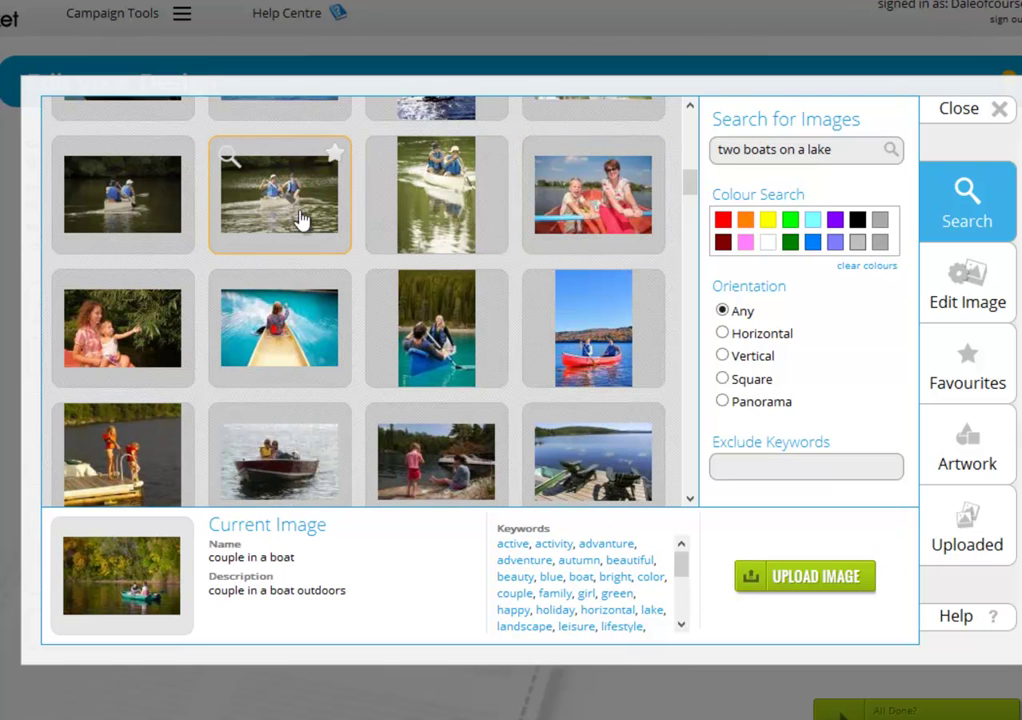
Preview the image "Rear view of woman rowing boat on calm water", check its keywords, and close the preview
click(224, 294)
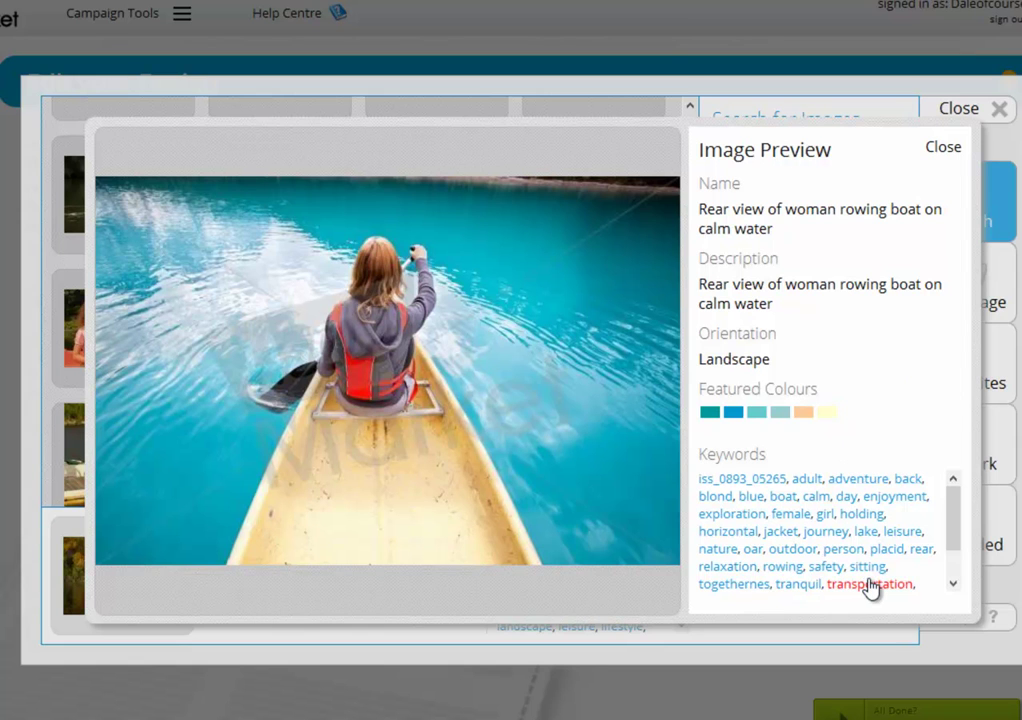
scroll(874, 575, down, 2)
click(940, 150)
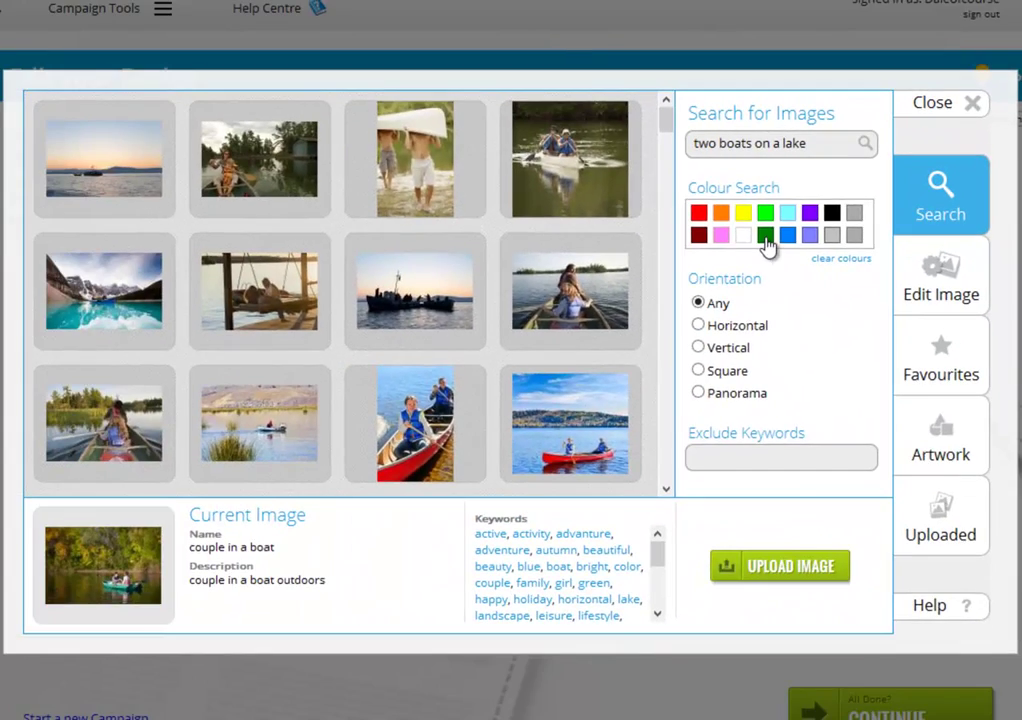
Filter the search results to dark green, exclude dark green and include blue instead, and clear all colour filters
click(766, 236)
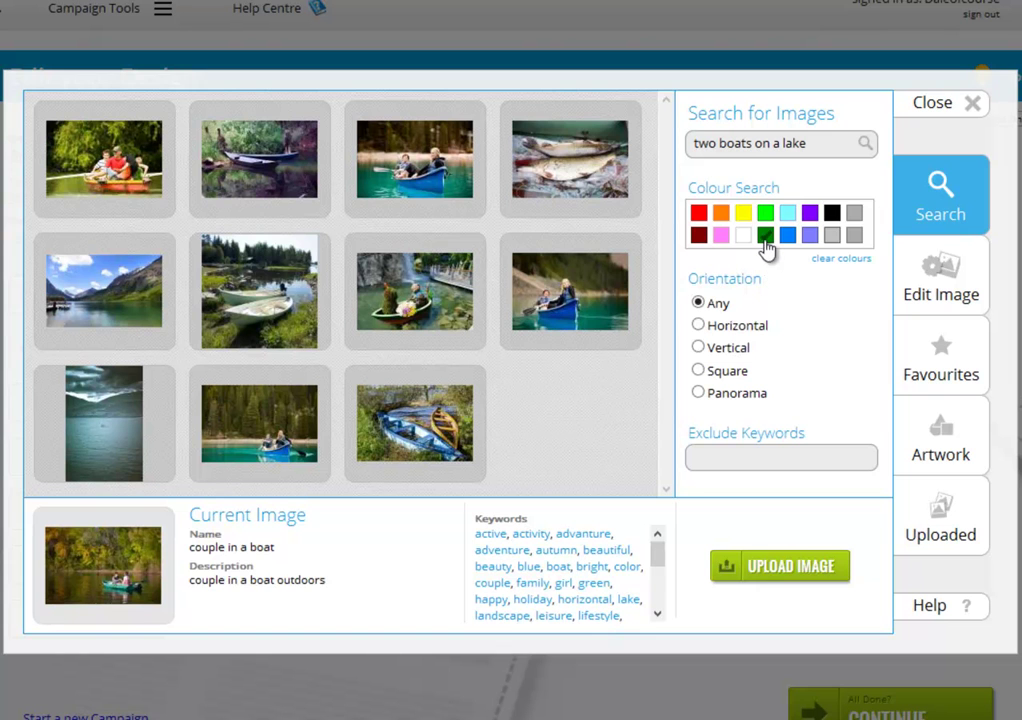
click(766, 236)
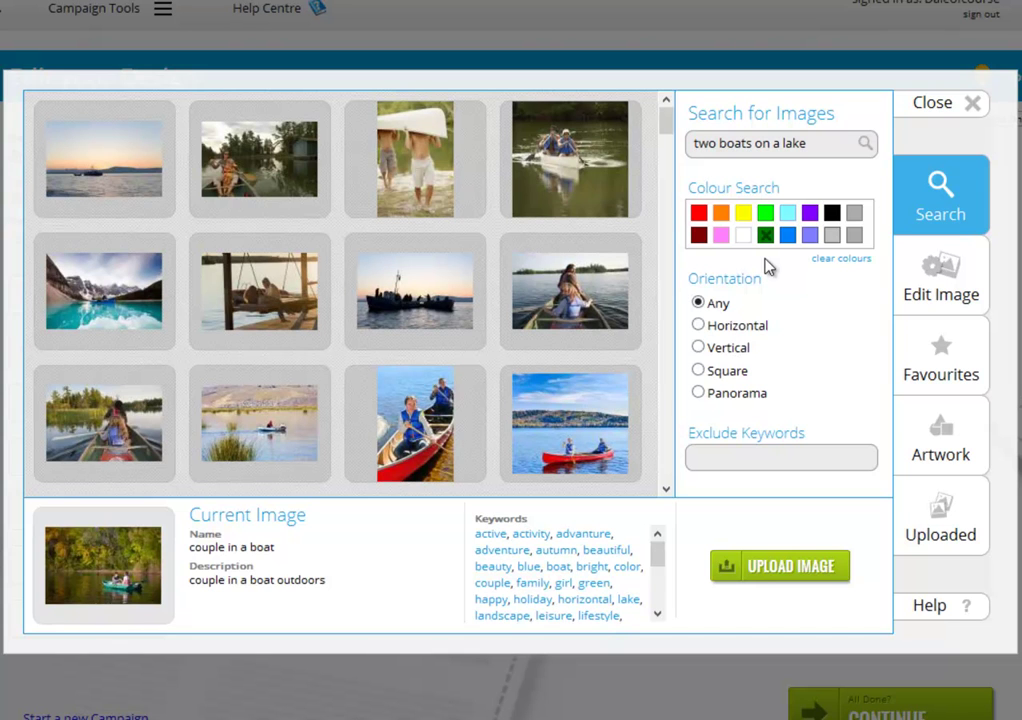
click(854, 216)
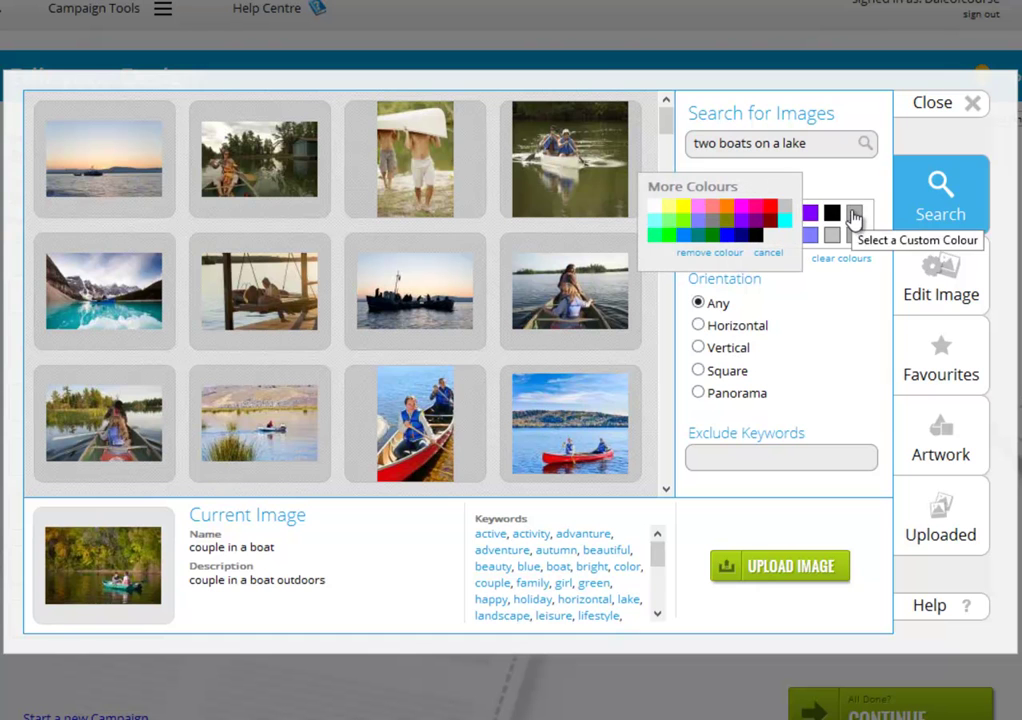
click(777, 255)
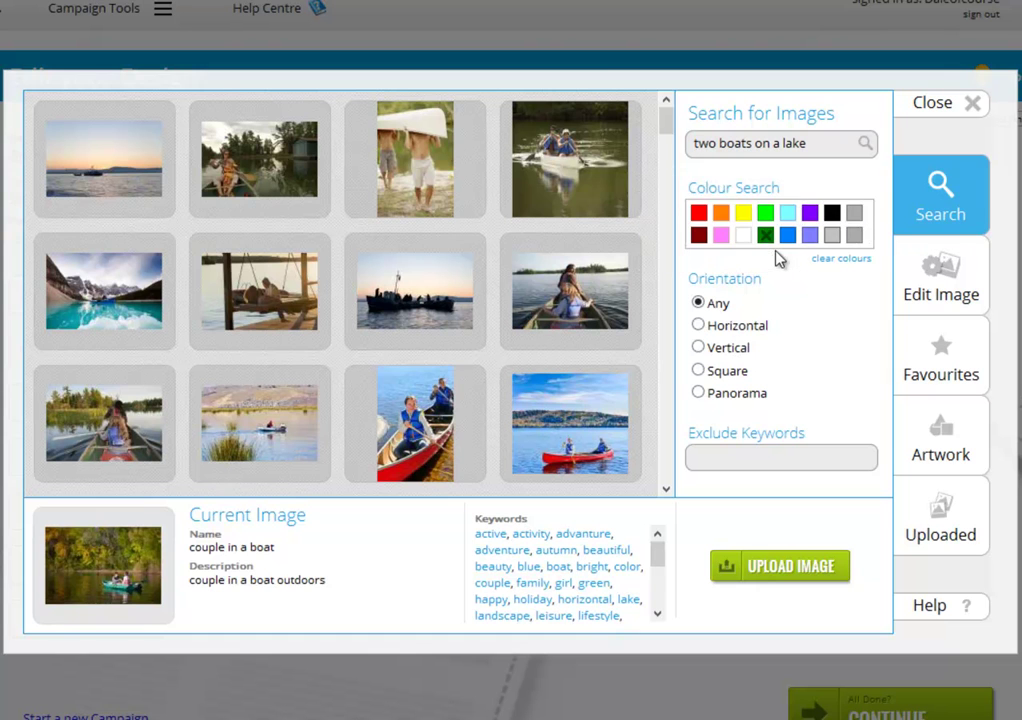
click(789, 237)
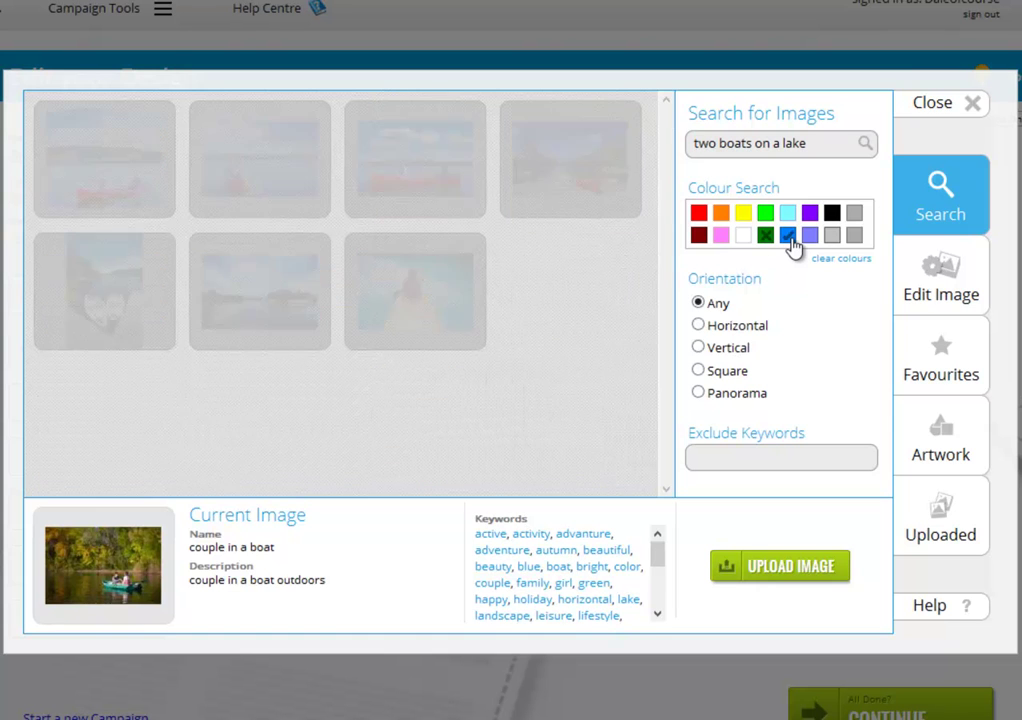
click(842, 262)
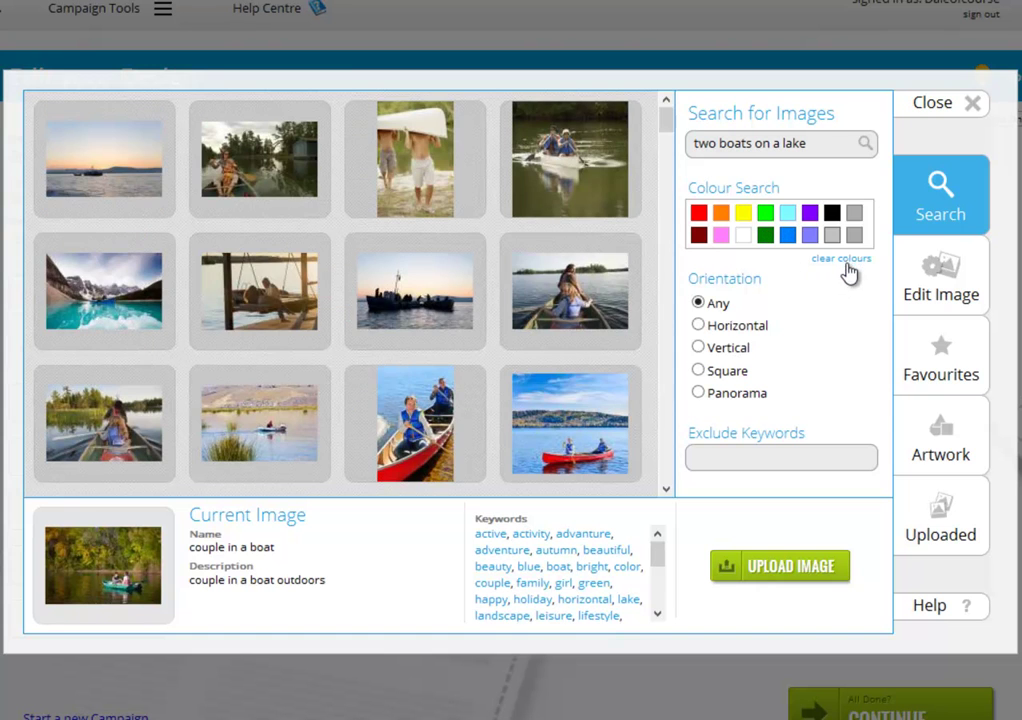
Try the horizontal and vertical orientation filters, settle on square, and exclude the keyword "sunset" from the results
click(699, 325)
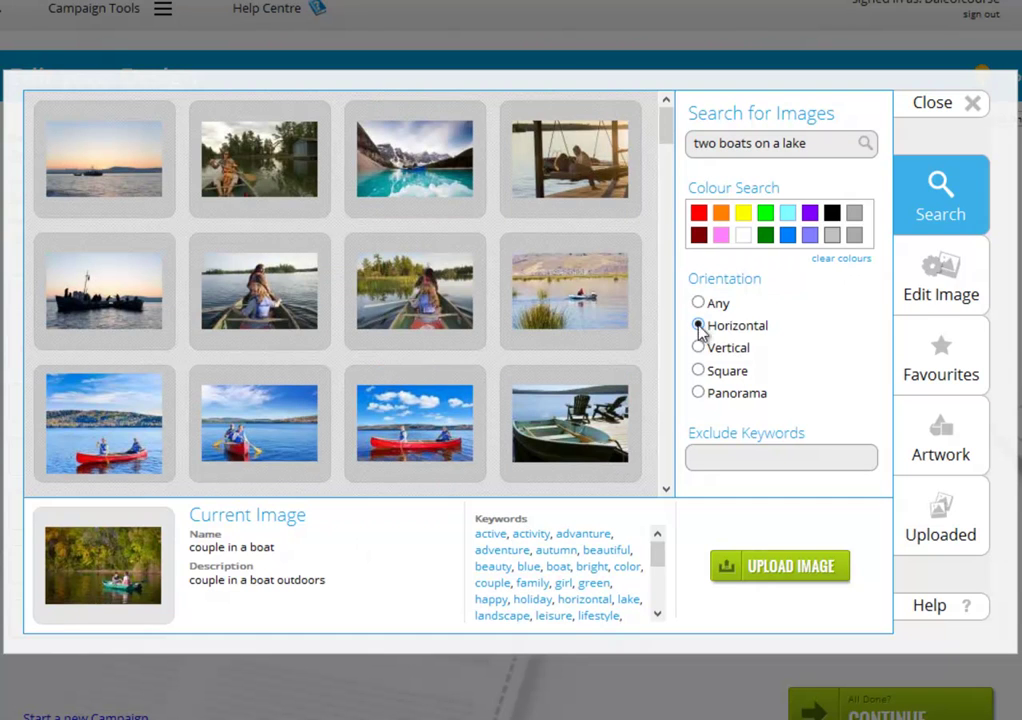
click(698, 347)
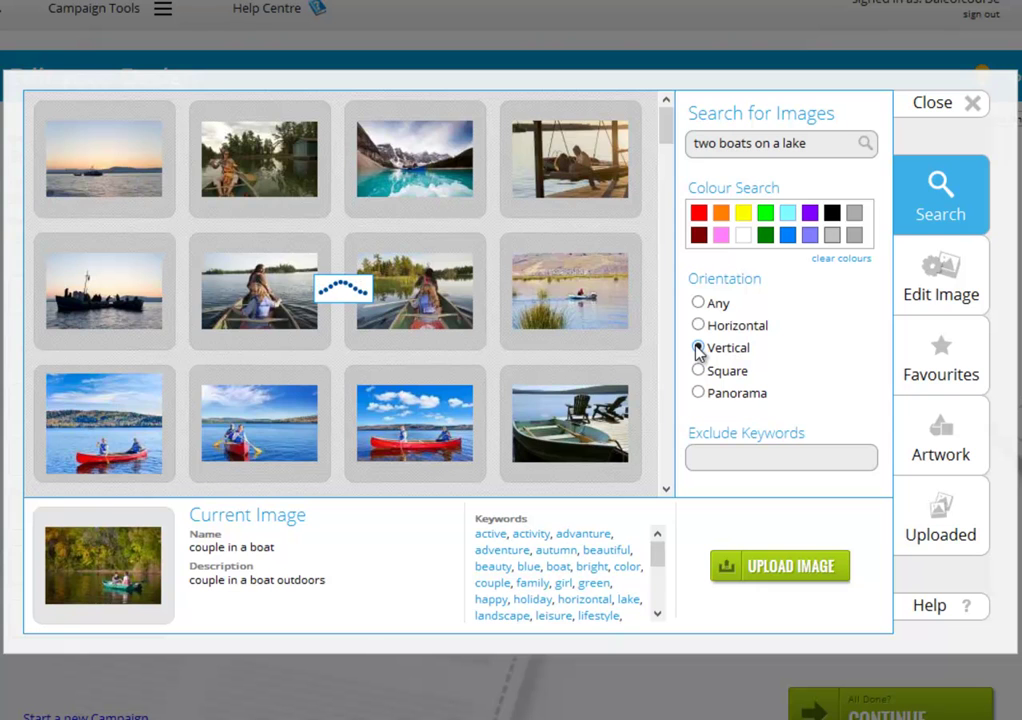
click(698, 370)
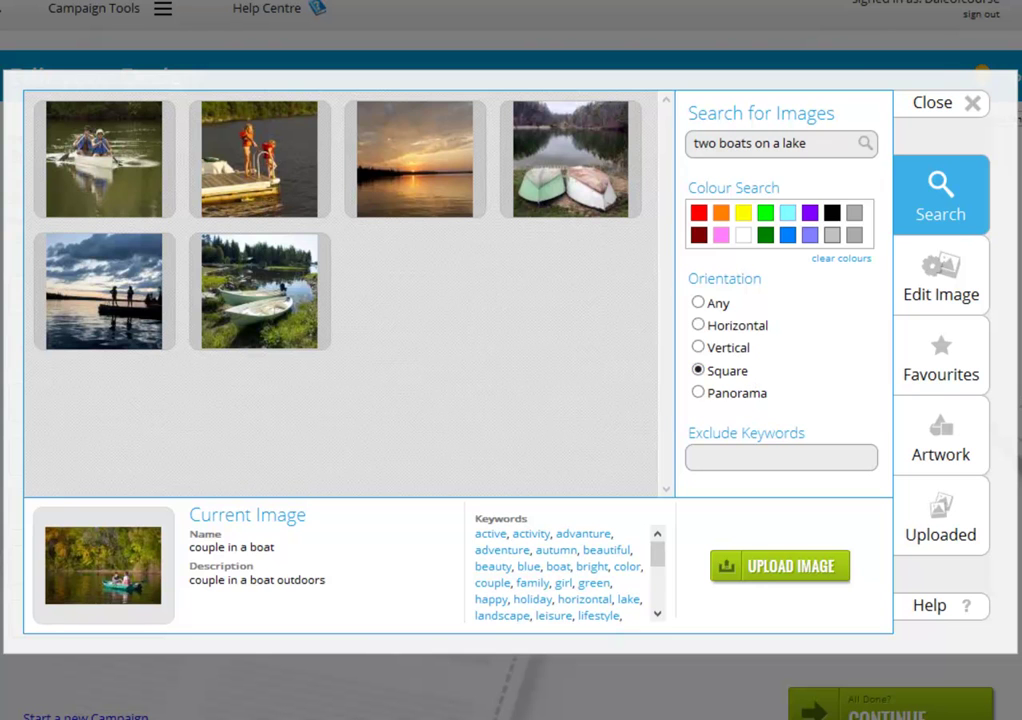
click(819, 459)
text(sunset)
key(Return)
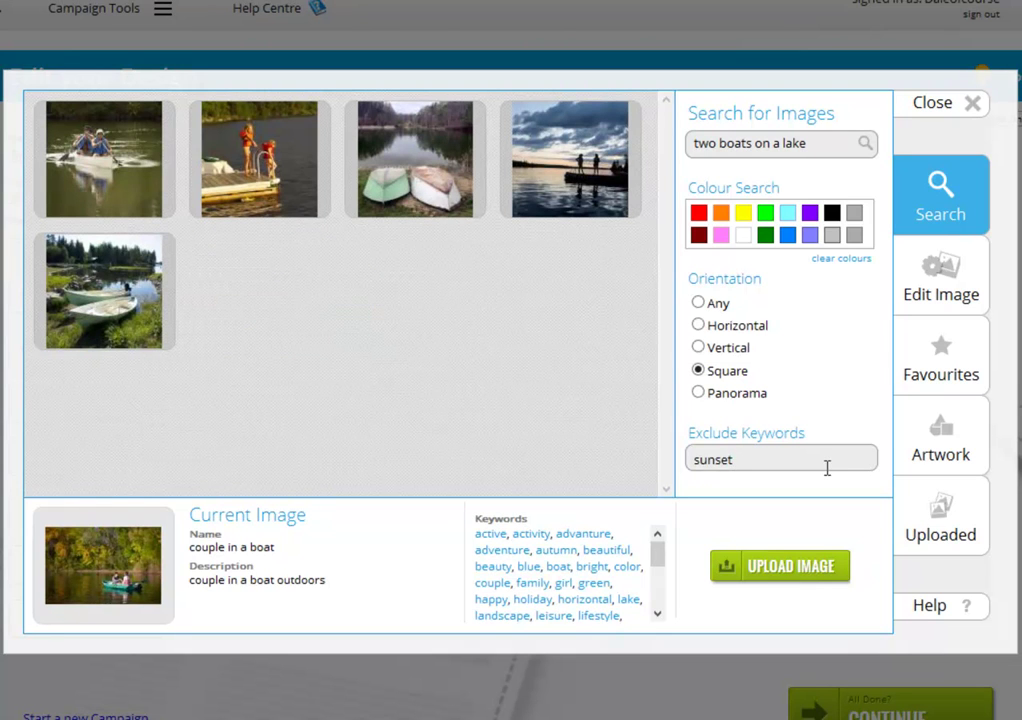
Mark the image of two boats on the grassy shore as a favourite and remove the spotted wild cat from the favourites
mouse_move(148, 326)
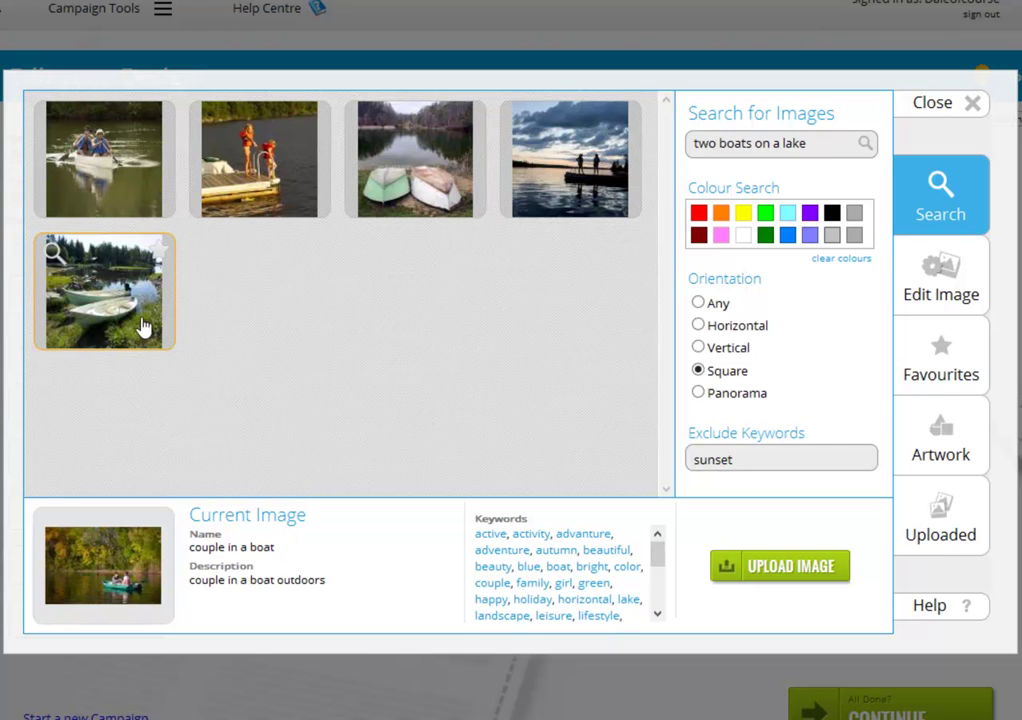
click(160, 254)
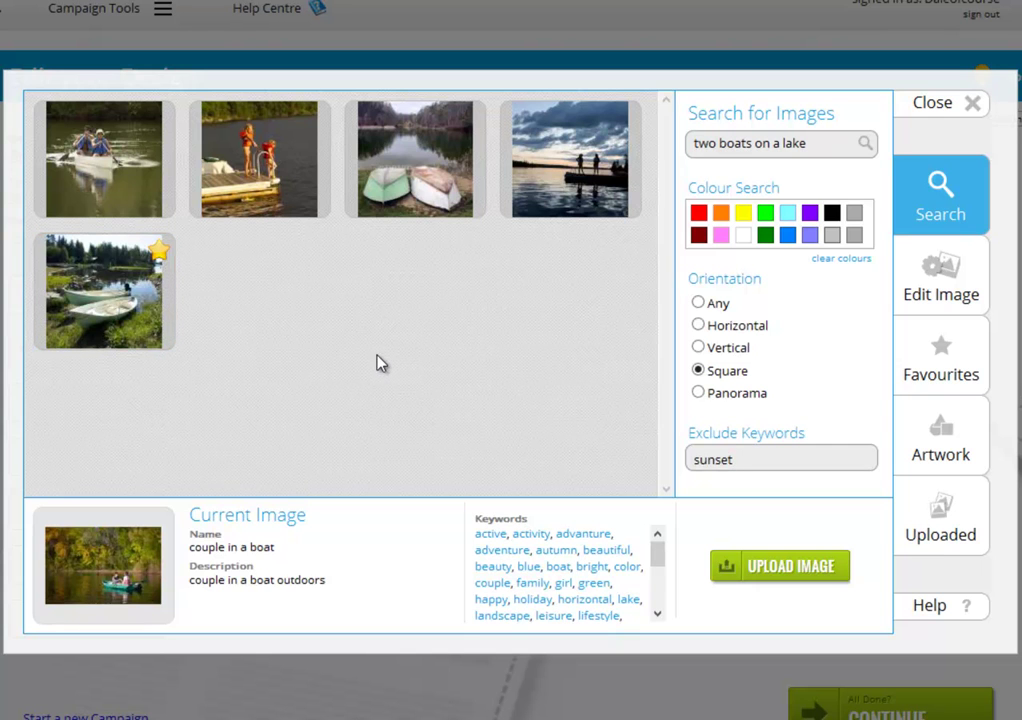
mouse_move(160, 262)
click(945, 380)
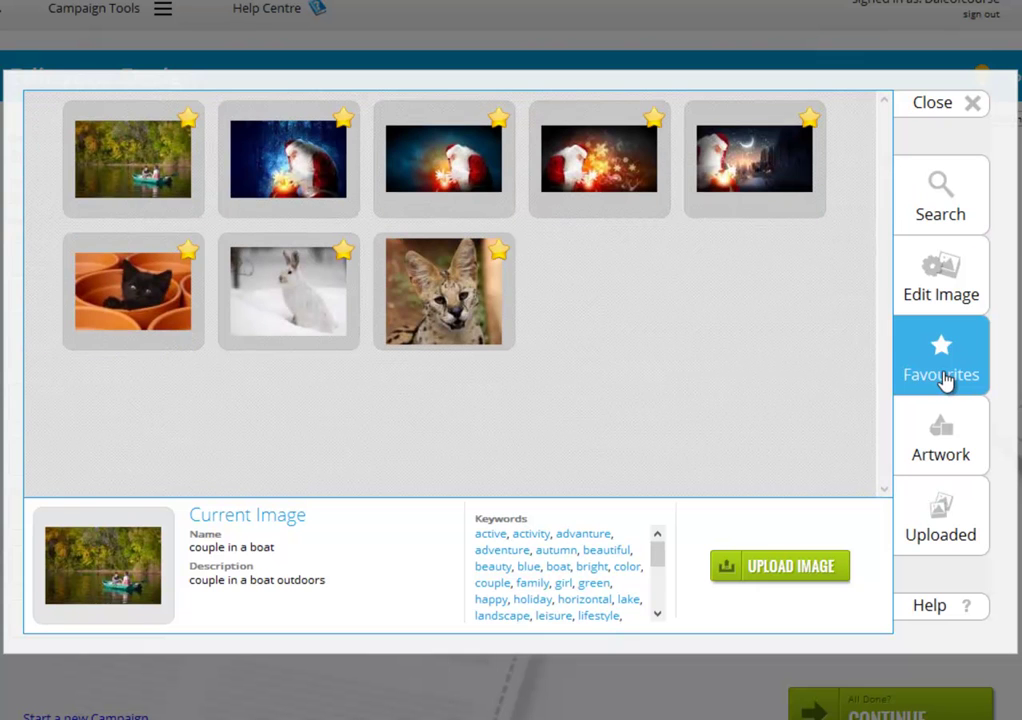
click(502, 264)
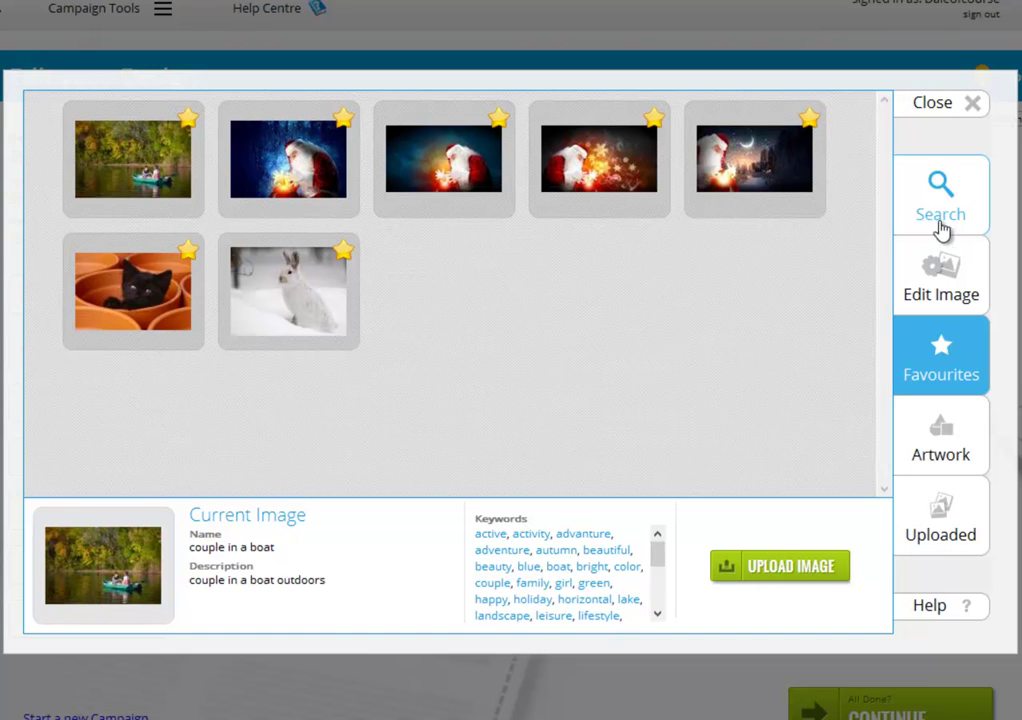
Search the artwork library for "black cat"
click(953, 424)
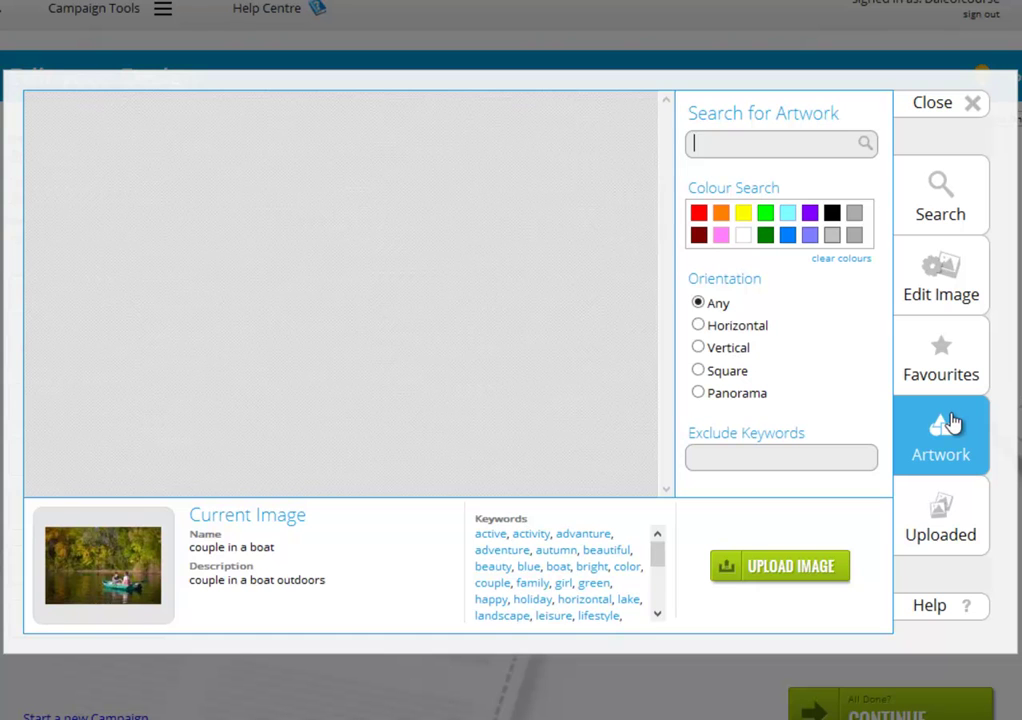
text(black cat)
key(Return)
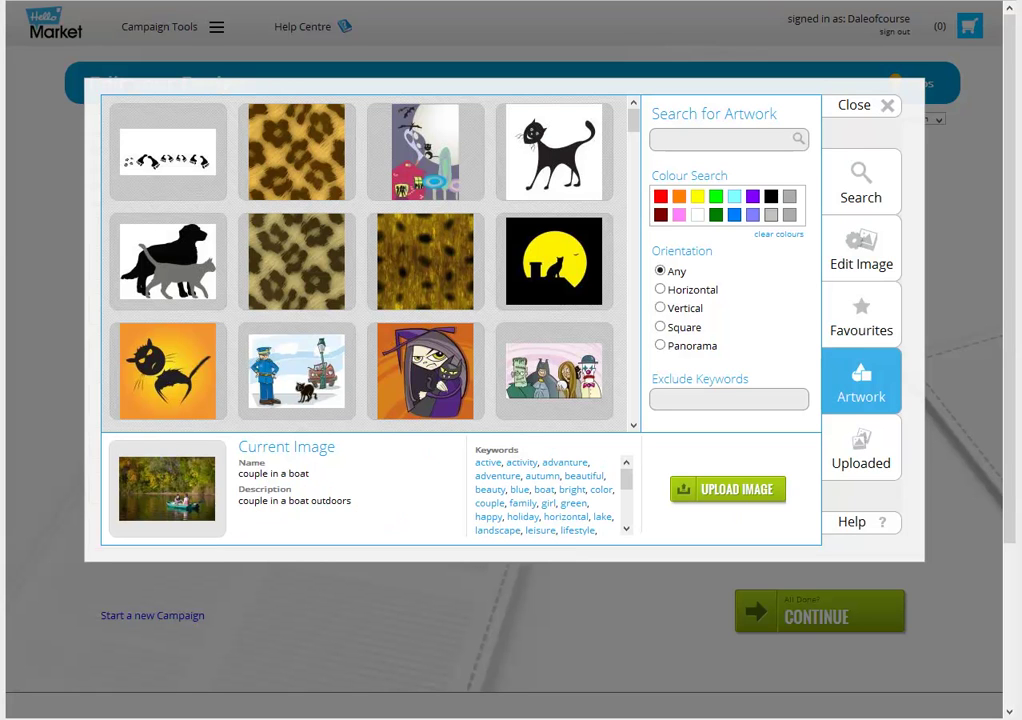
Upload "HM logo no shadow.png" from the HelloMarket pictures folder as the image box's picture
click(748, 487)
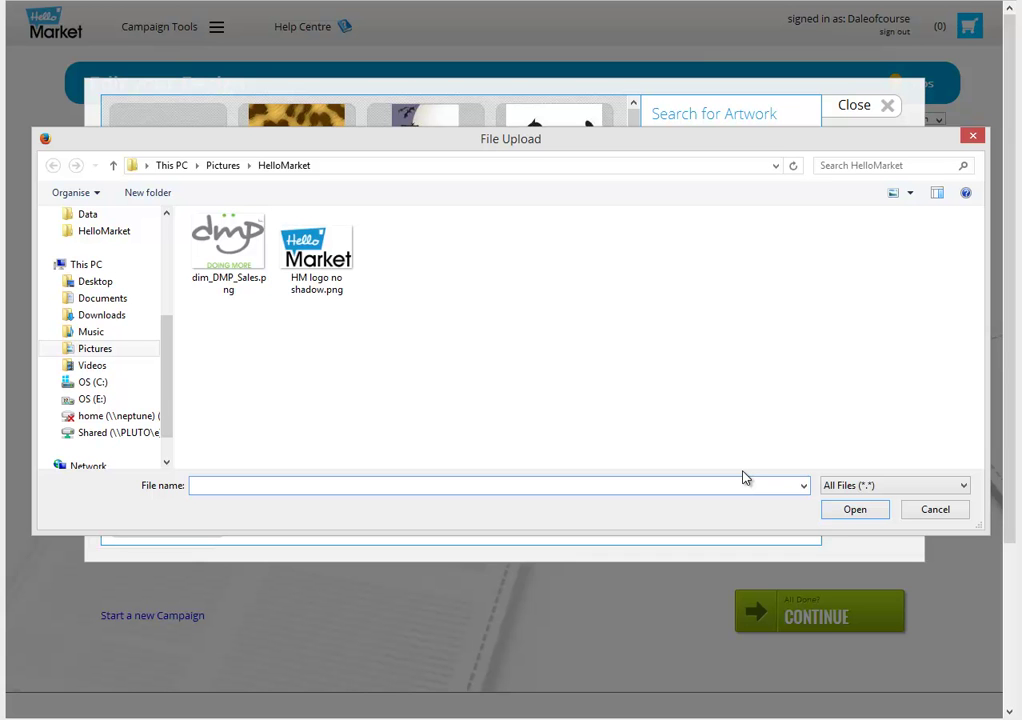
double_click(332, 288)
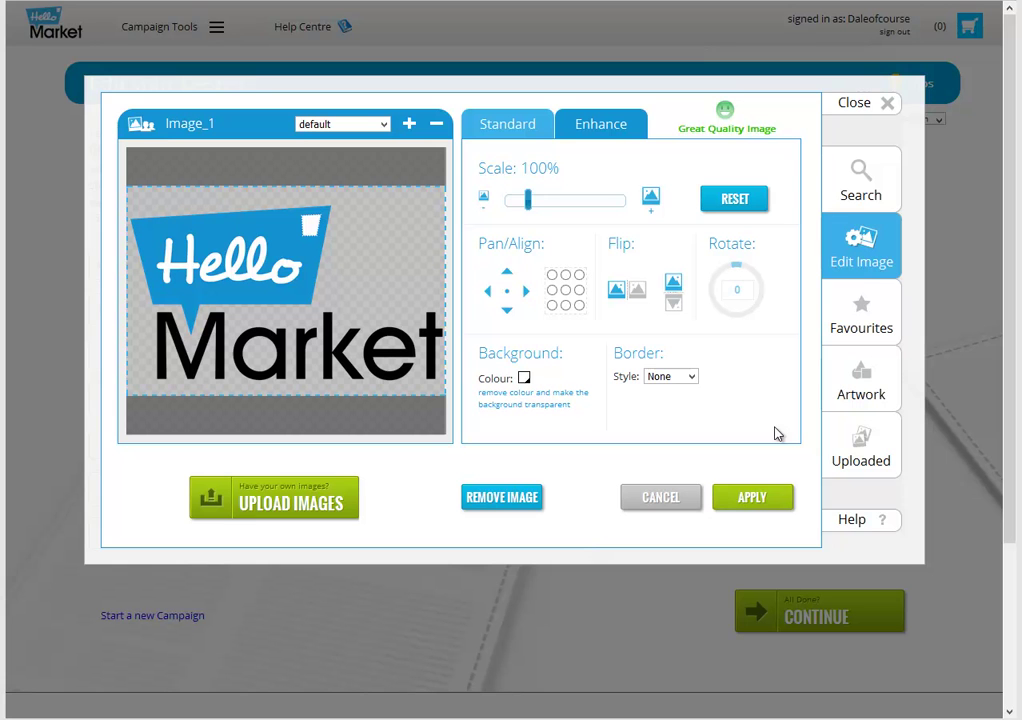
Preview the third uploaded image and filter the uploaded images by the tags "logo" and "hello market"
click(866, 455)
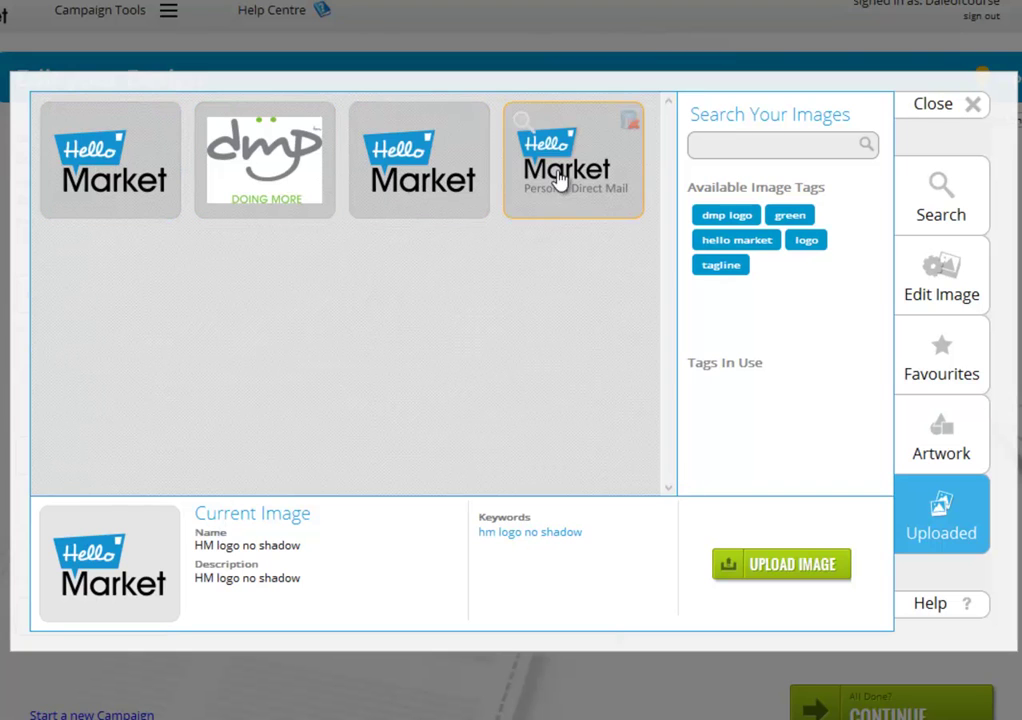
click(368, 123)
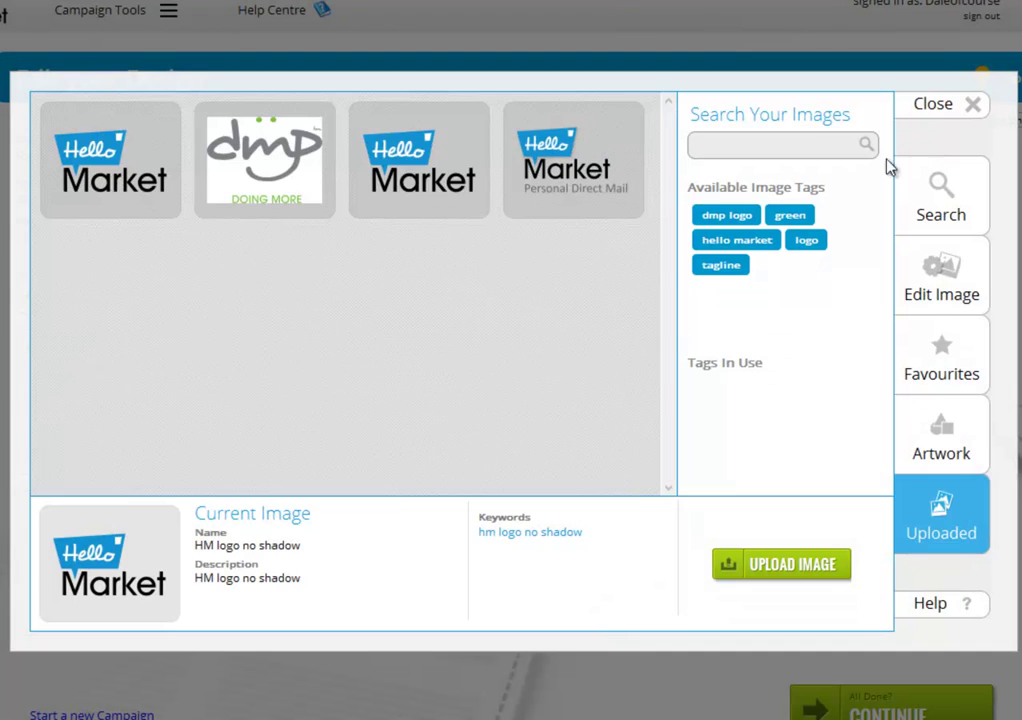
click(816, 242)
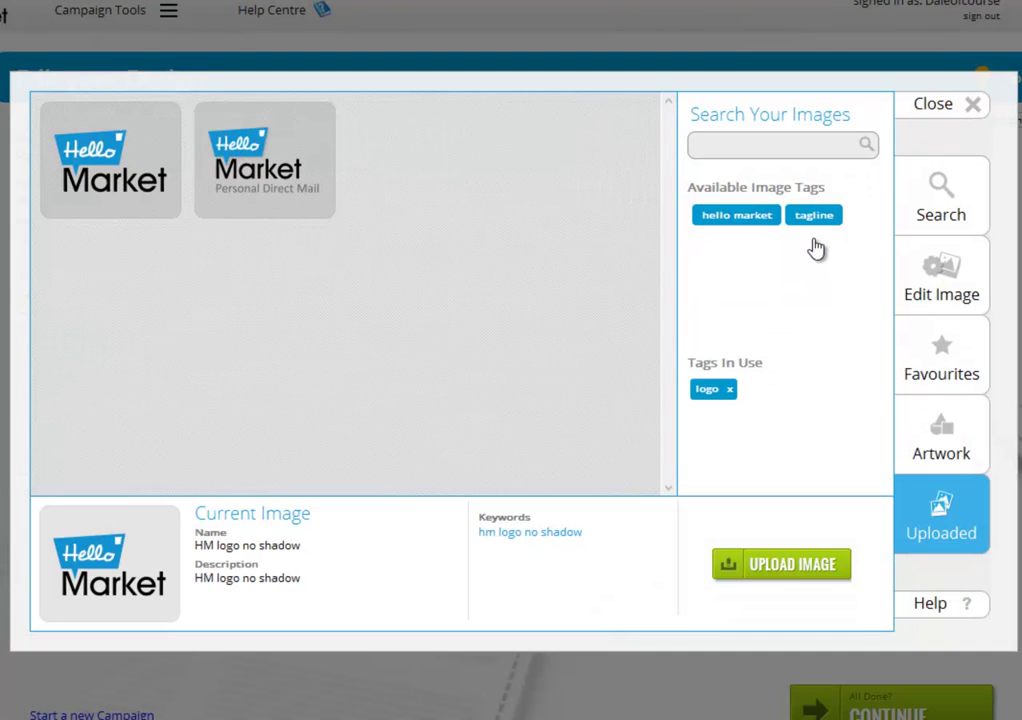
click(733, 226)
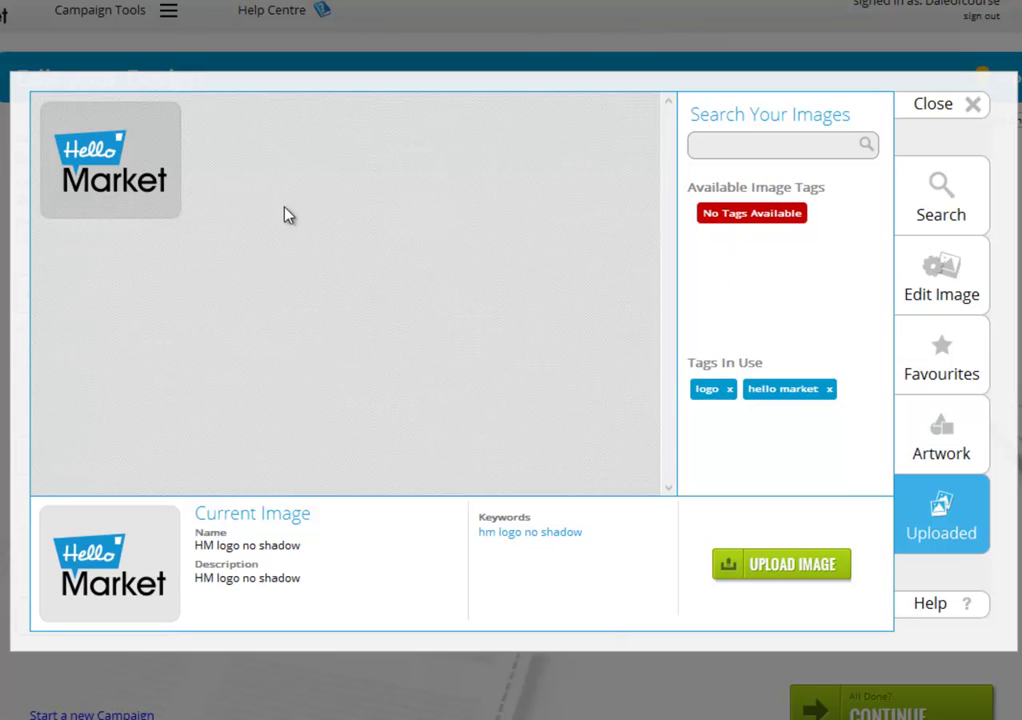
Start deleting the filtered Hello Market logo from the uploaded images and cancel the deletion
click(172, 124)
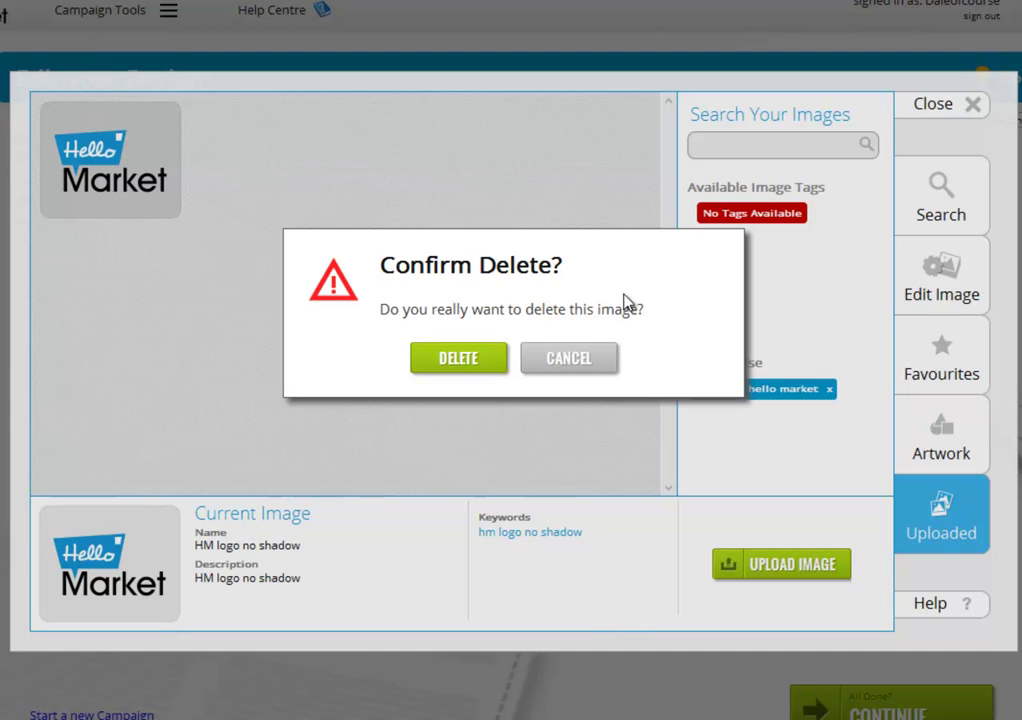
click(587, 362)
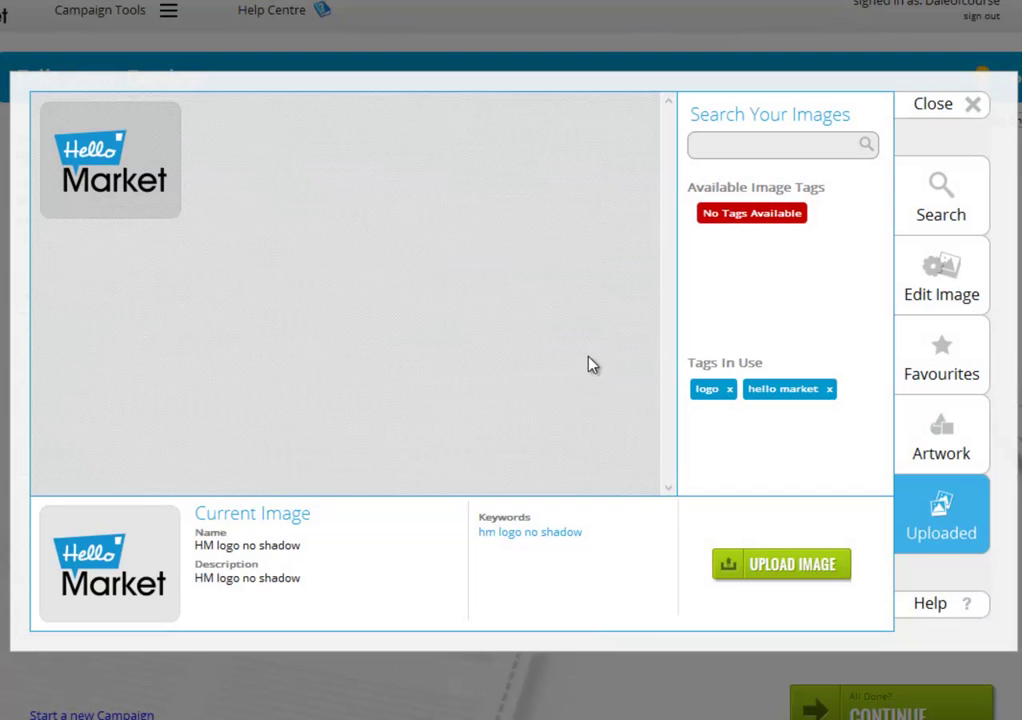
Remove the "logo" and "hello market" tag filters and choose the first uploaded Hello Market logo
click(729, 389)
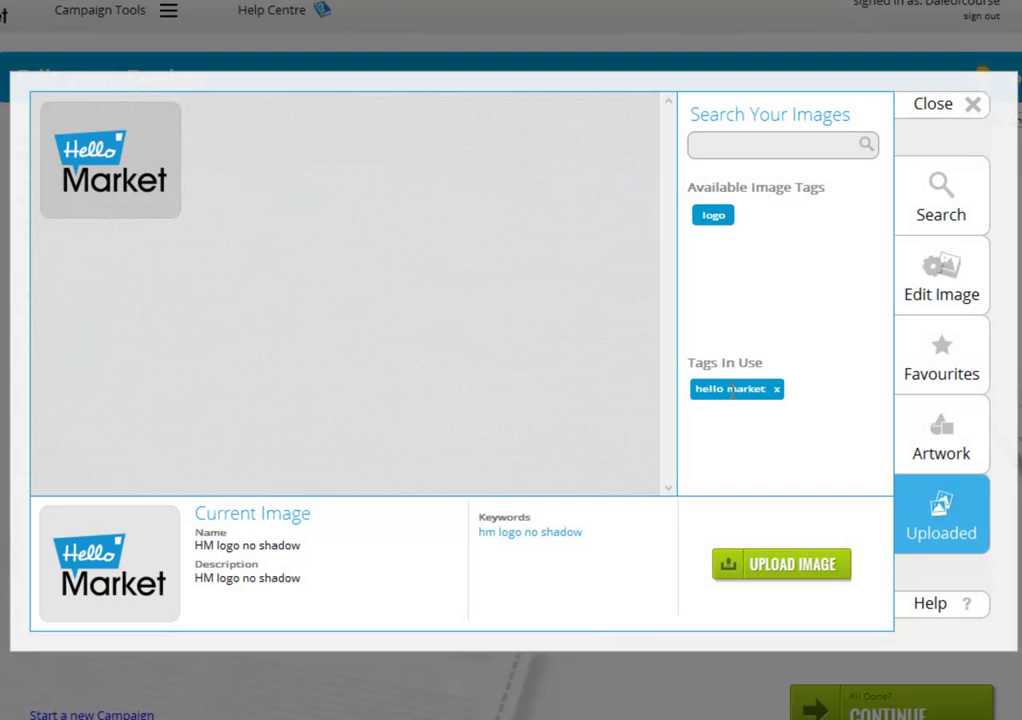
click(776, 390)
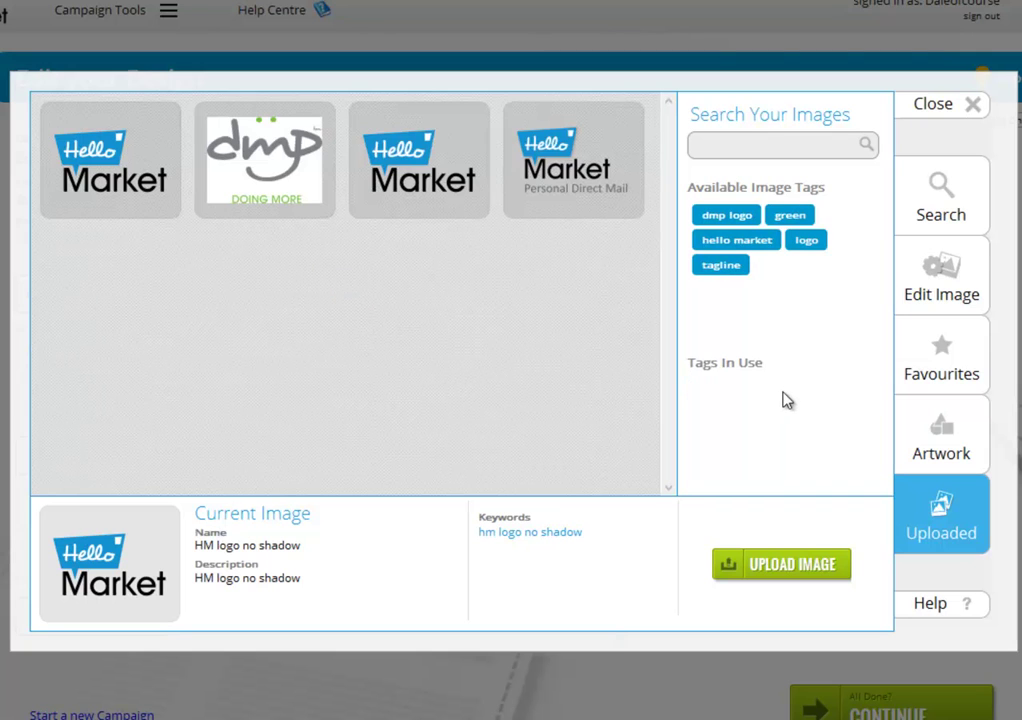
mouse_move(103, 196)
click(105, 168)
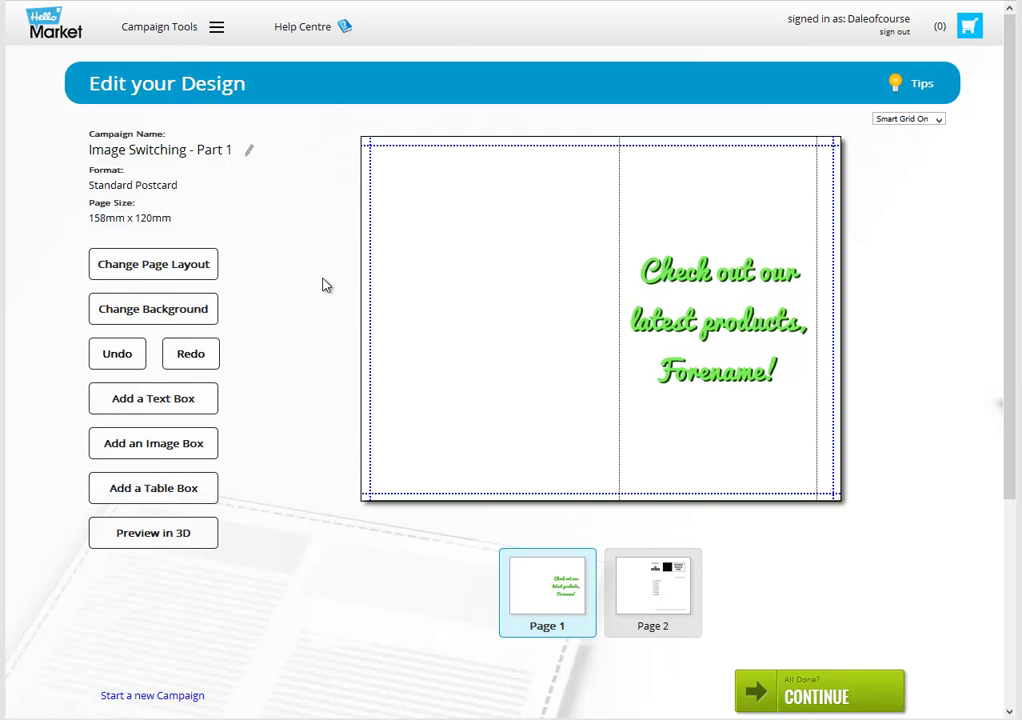
Open Page 1's background for editing and add a dynamic image for the data value "female"
click(188, 311)
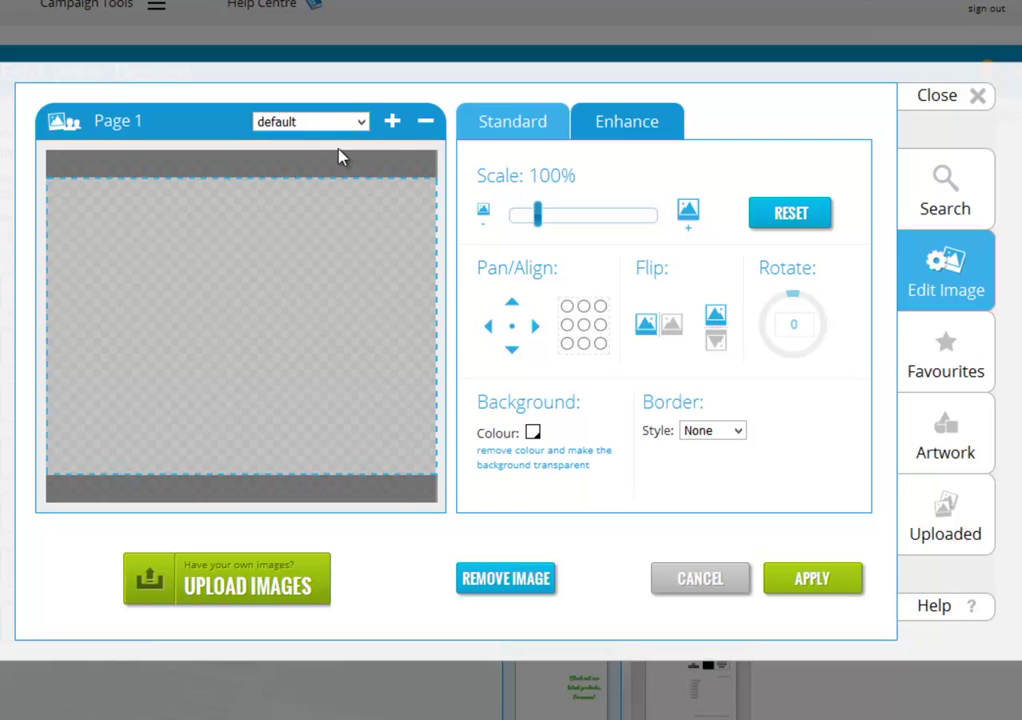
click(391, 124)
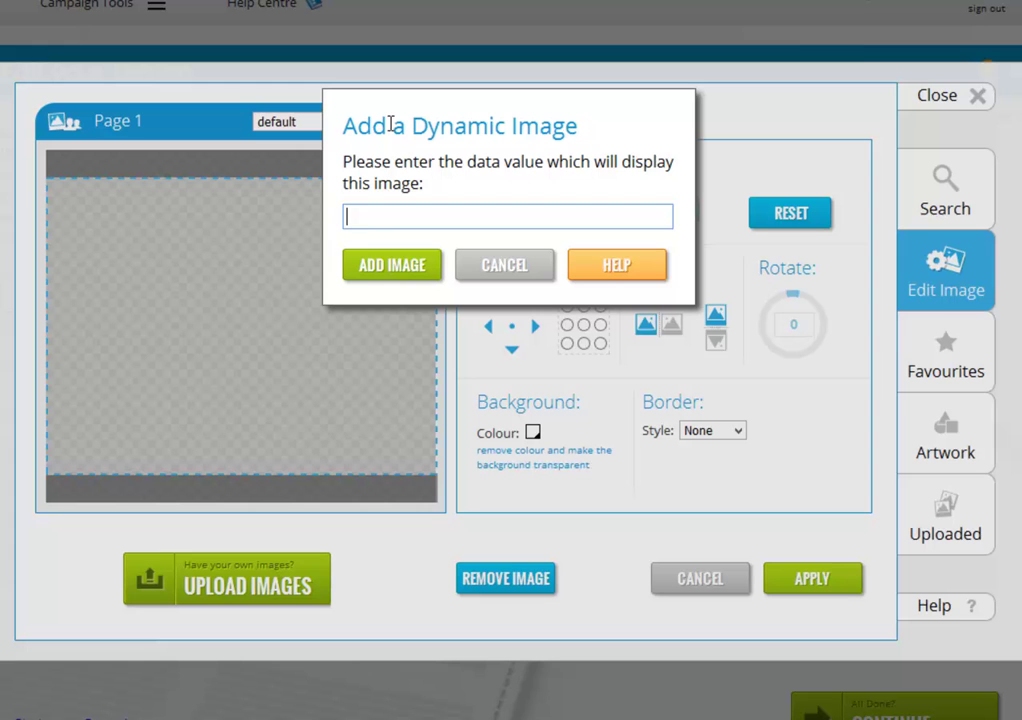
text(female)
key(Return)
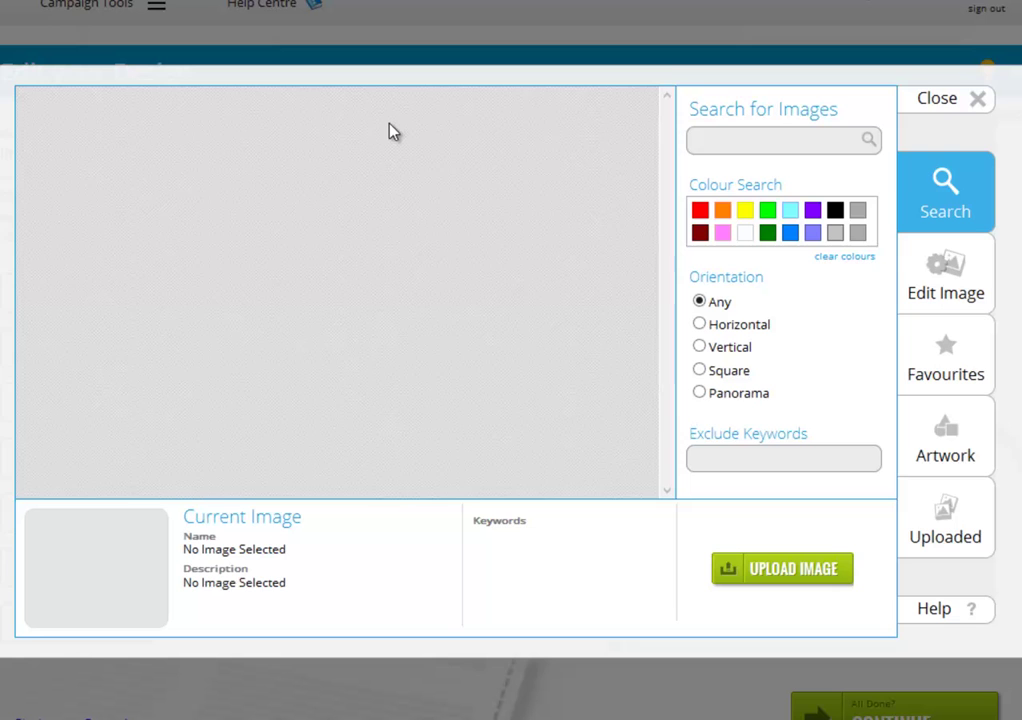
Use the favourite photo of the woman harvesting tomatoes as the "female" image and scale it to 117%
click(948, 360)
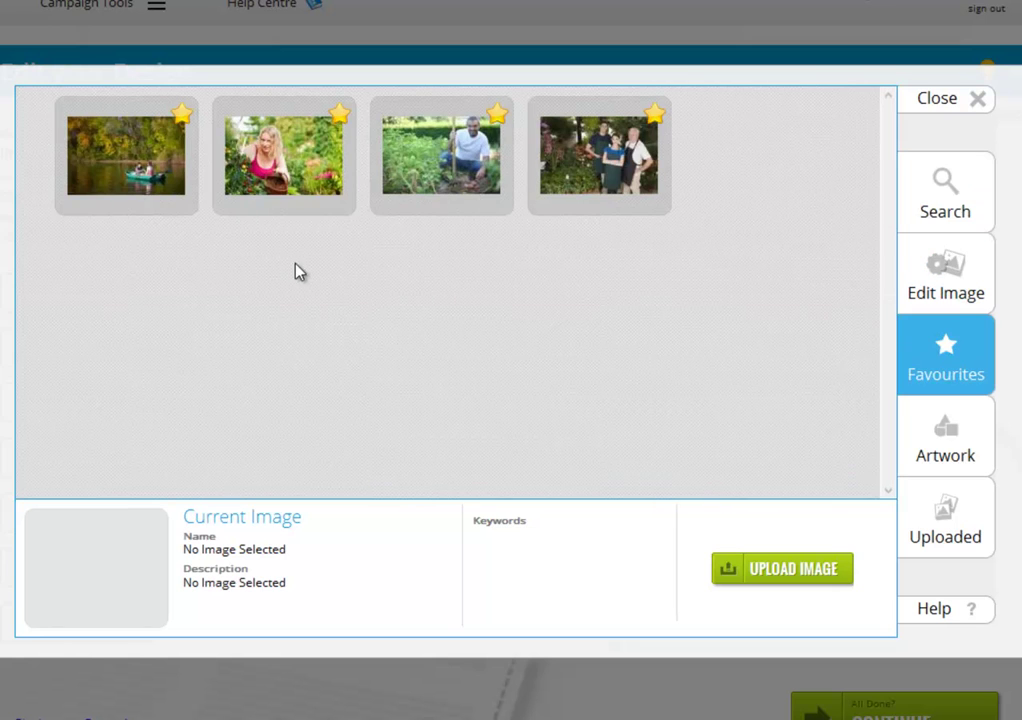
click(286, 168)
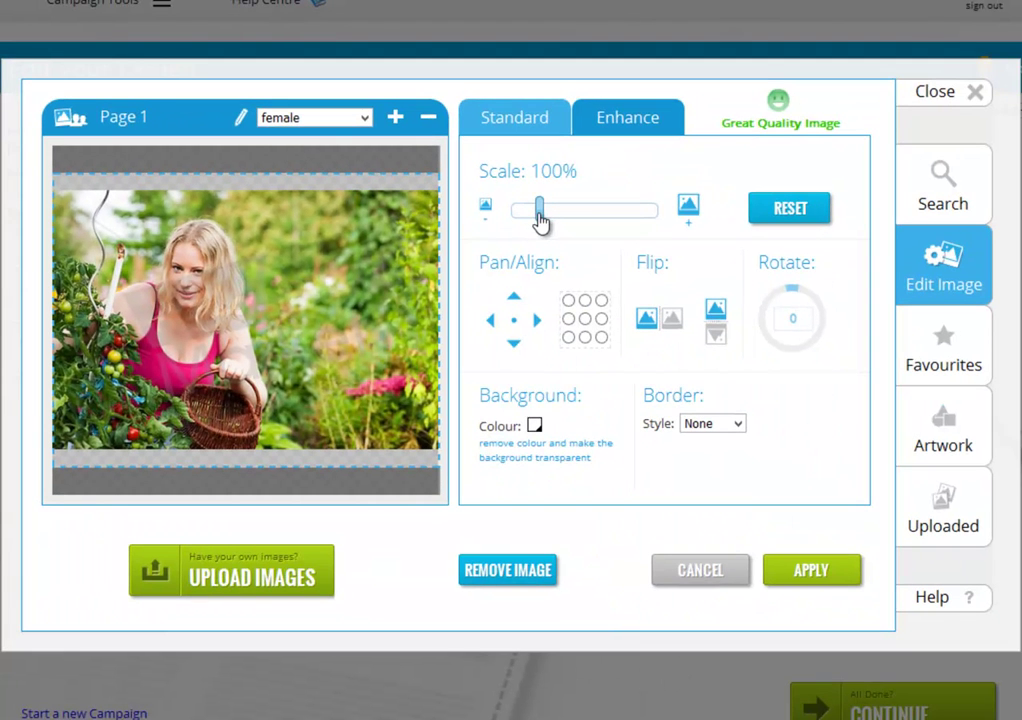
drag(541, 221, 552, 223)
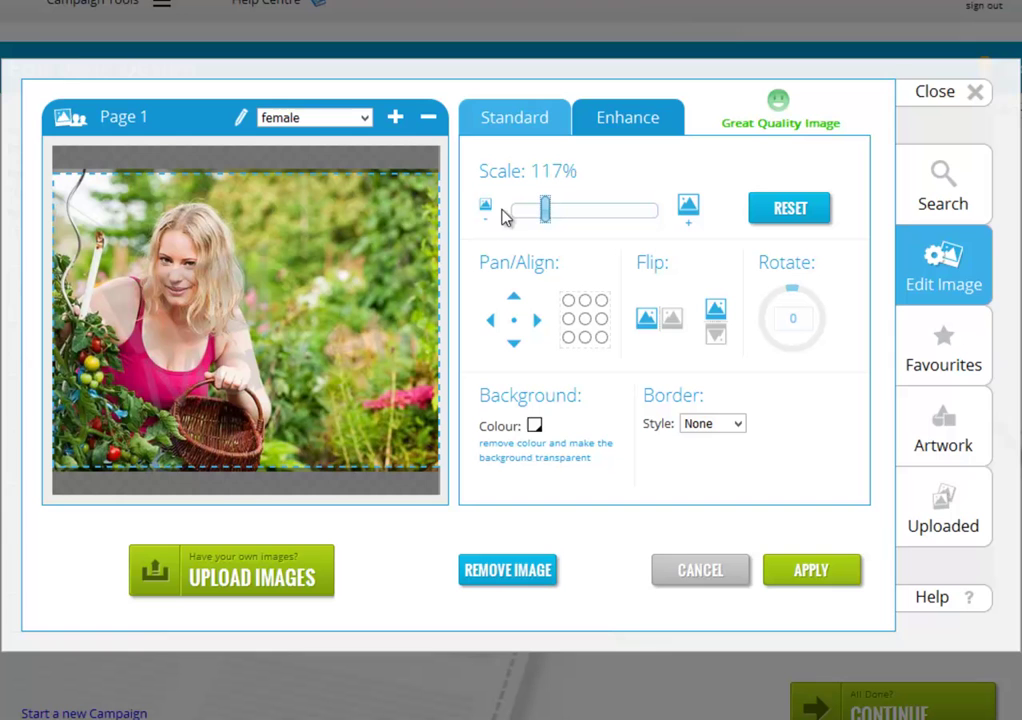
Add another dynamic image to the page background for the data value "male"
click(394, 120)
text(male)
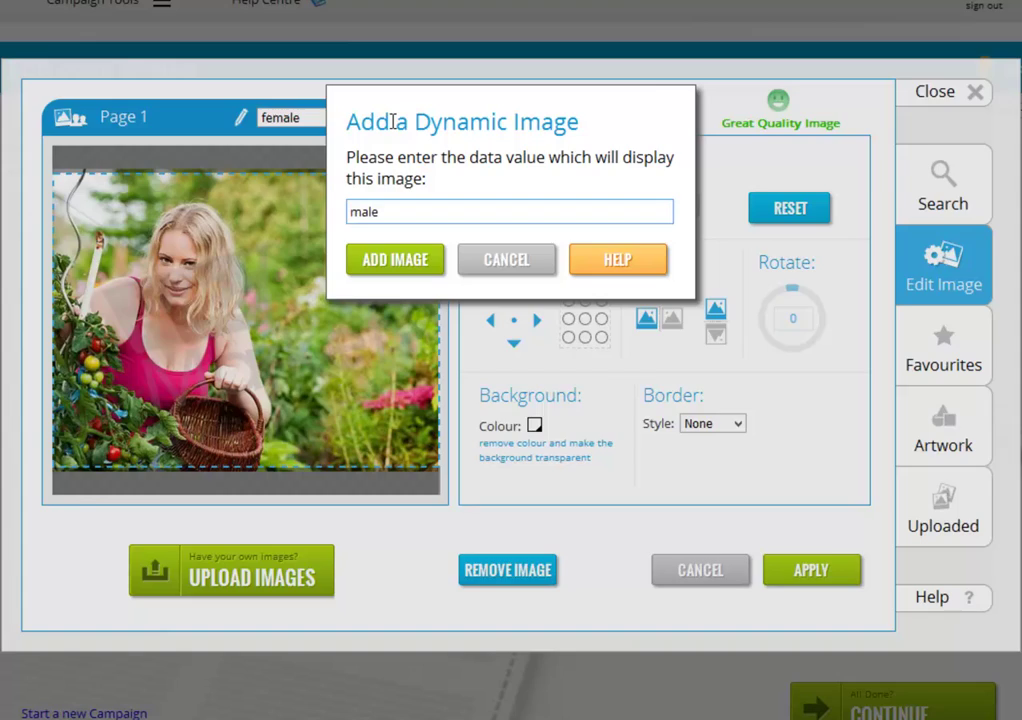
key(Return)
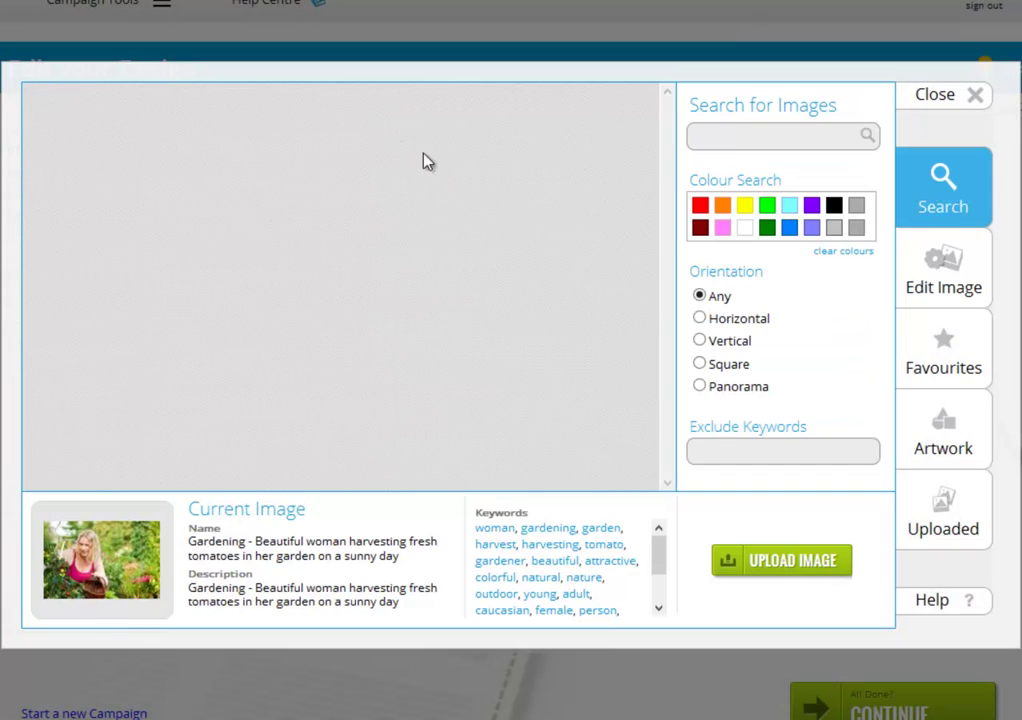
Use the favourite photo of the man crouching with a garden fork as the "male" image, flipped horizontally and scaled to 117%
click(927, 345)
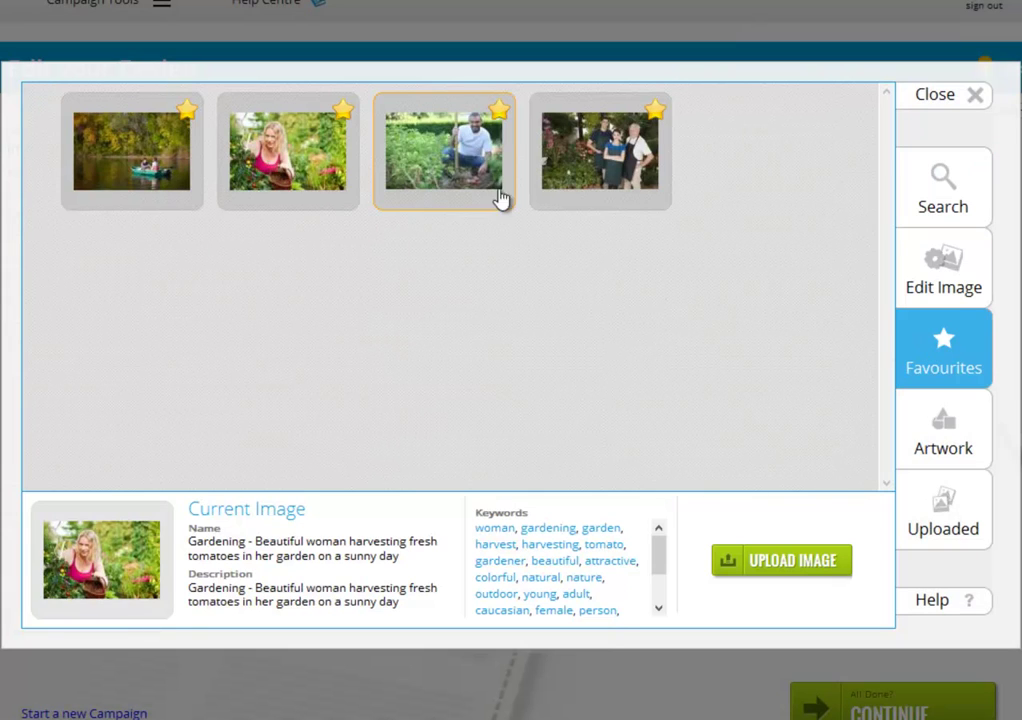
click(472, 162)
click(664, 320)
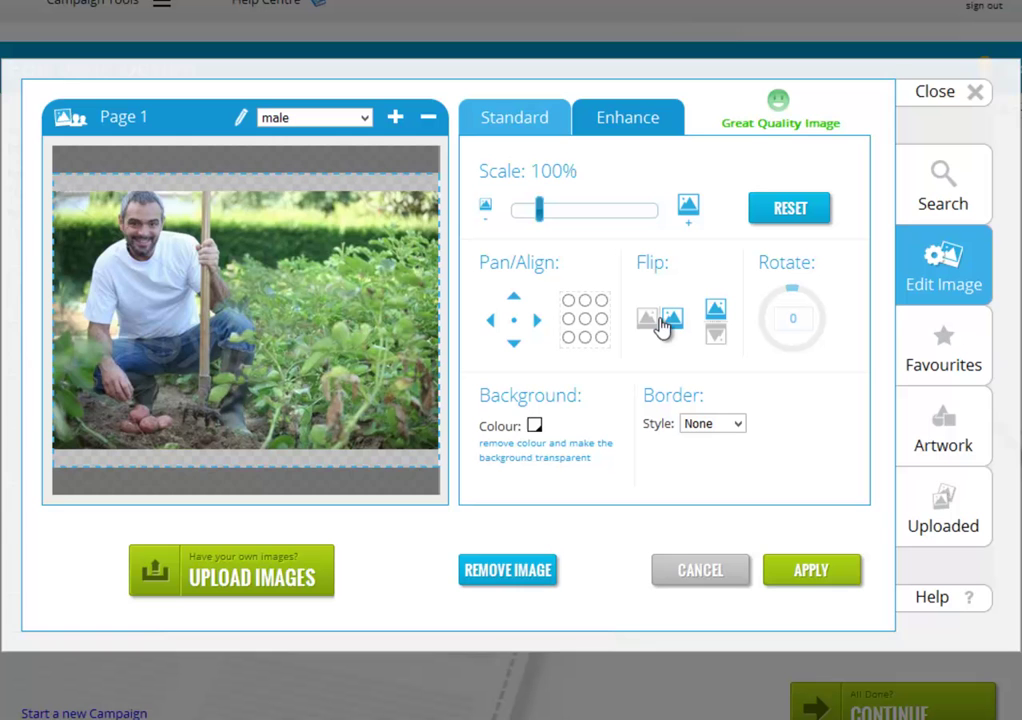
drag(542, 222, 556, 227)
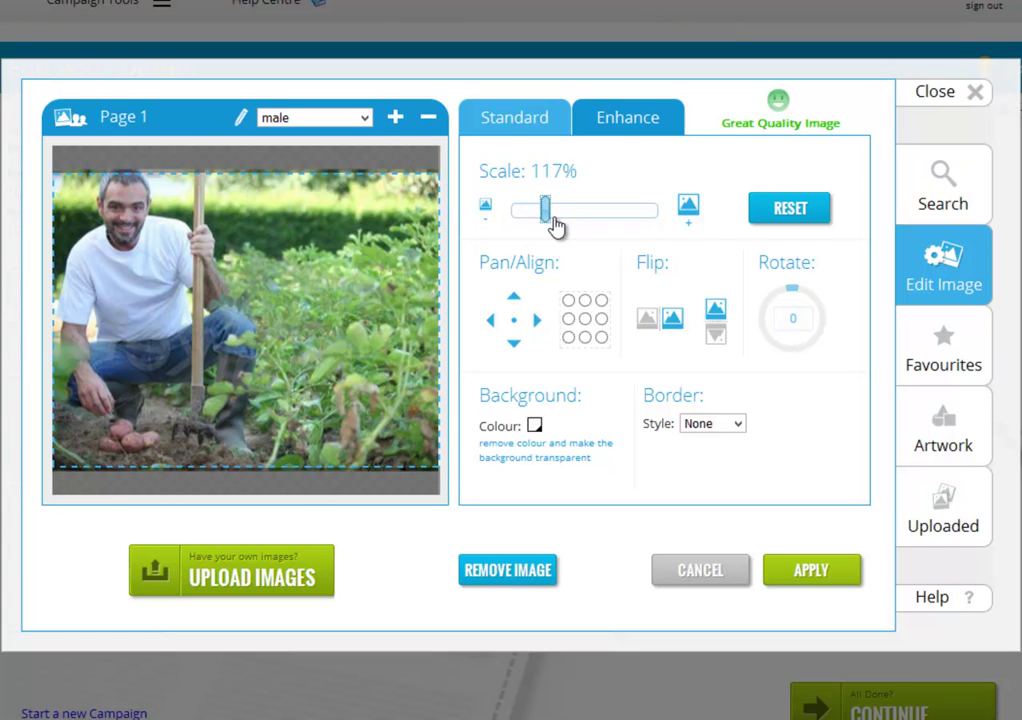
Set the "default" image to the favourite photo of three people in aprons, scaled to 122% and flipped horizontally, and apply the background
click(362, 119)
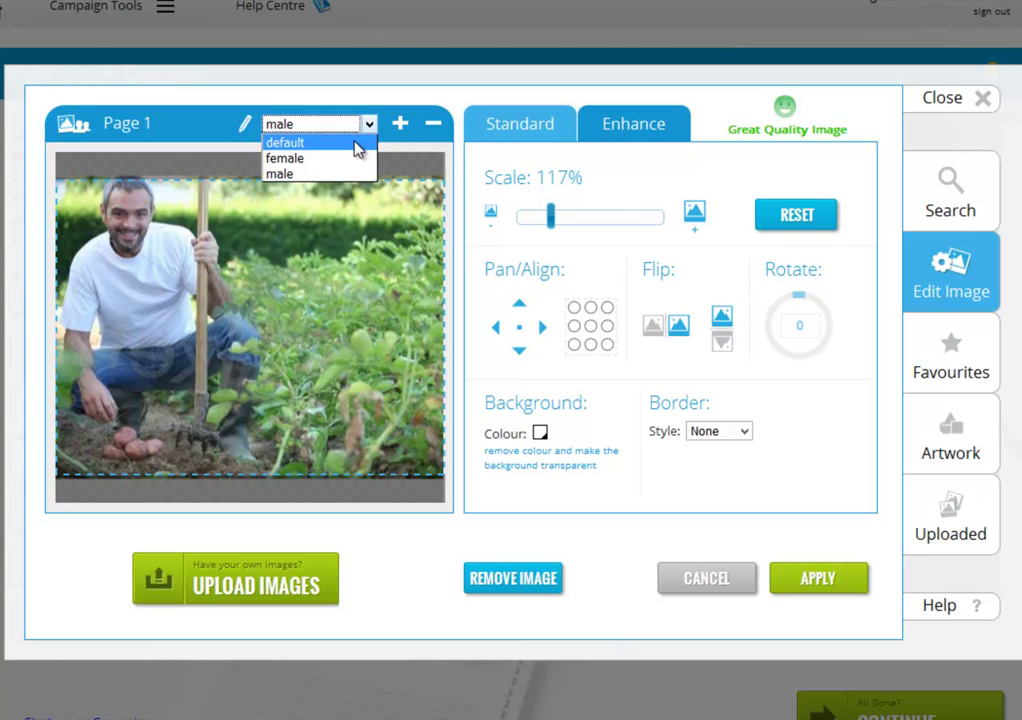
click(355, 143)
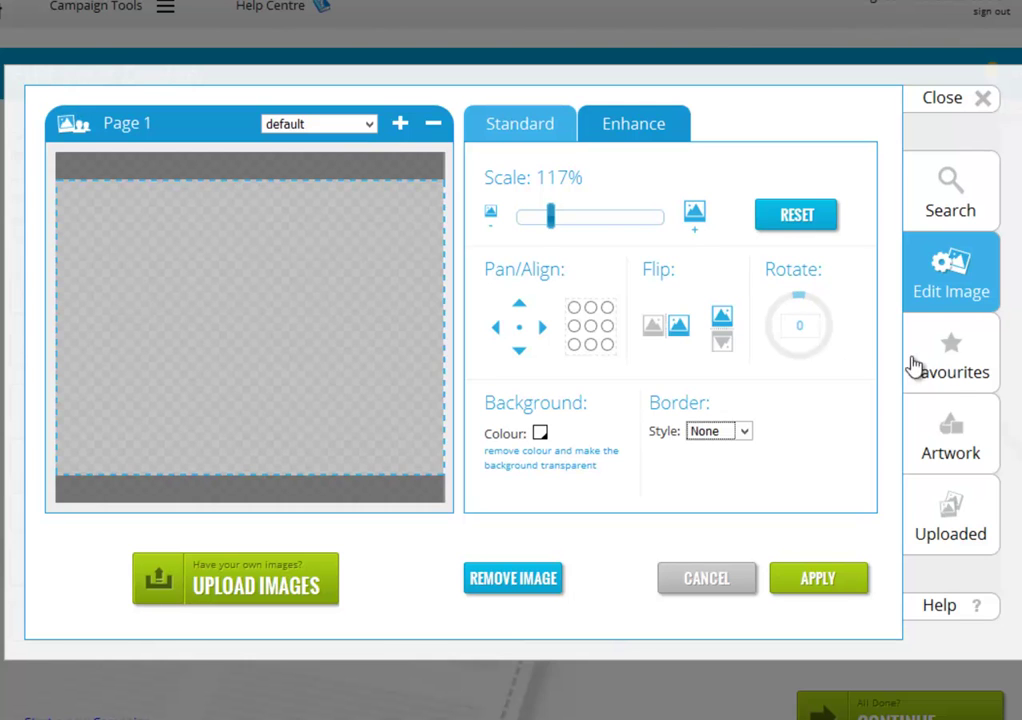
click(955, 372)
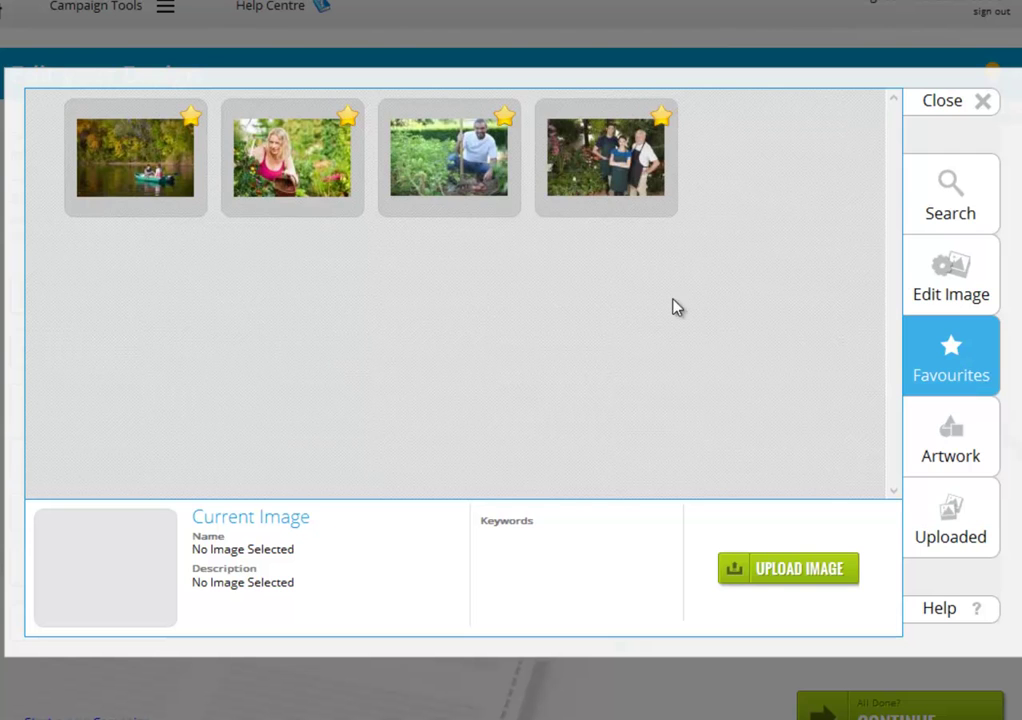
click(615, 183)
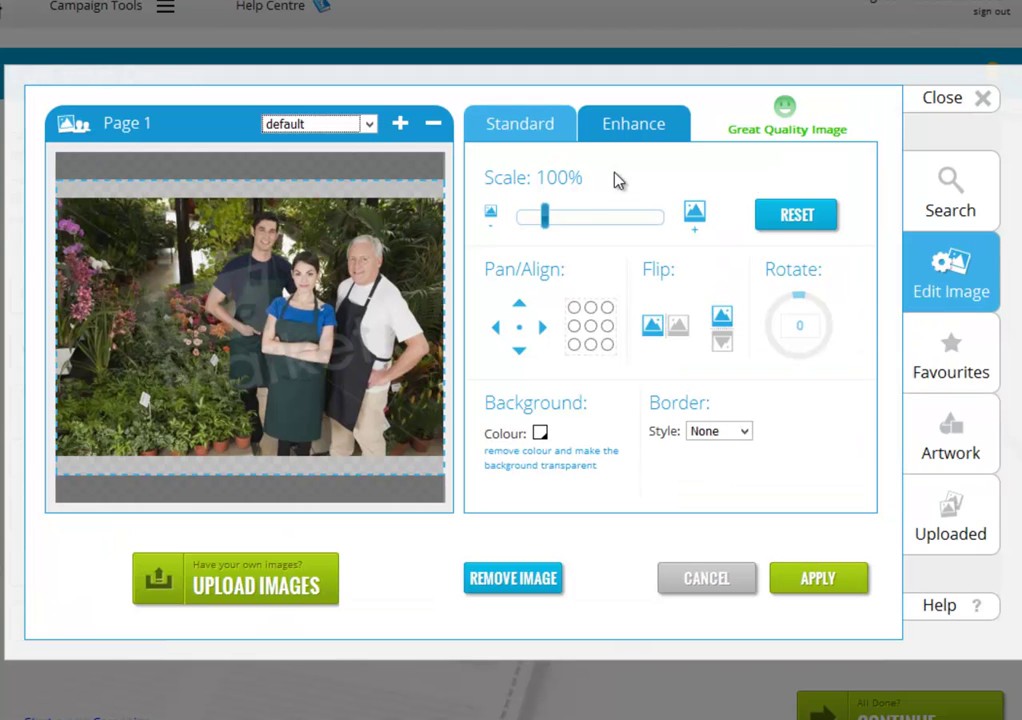
drag(554, 226, 556, 228)
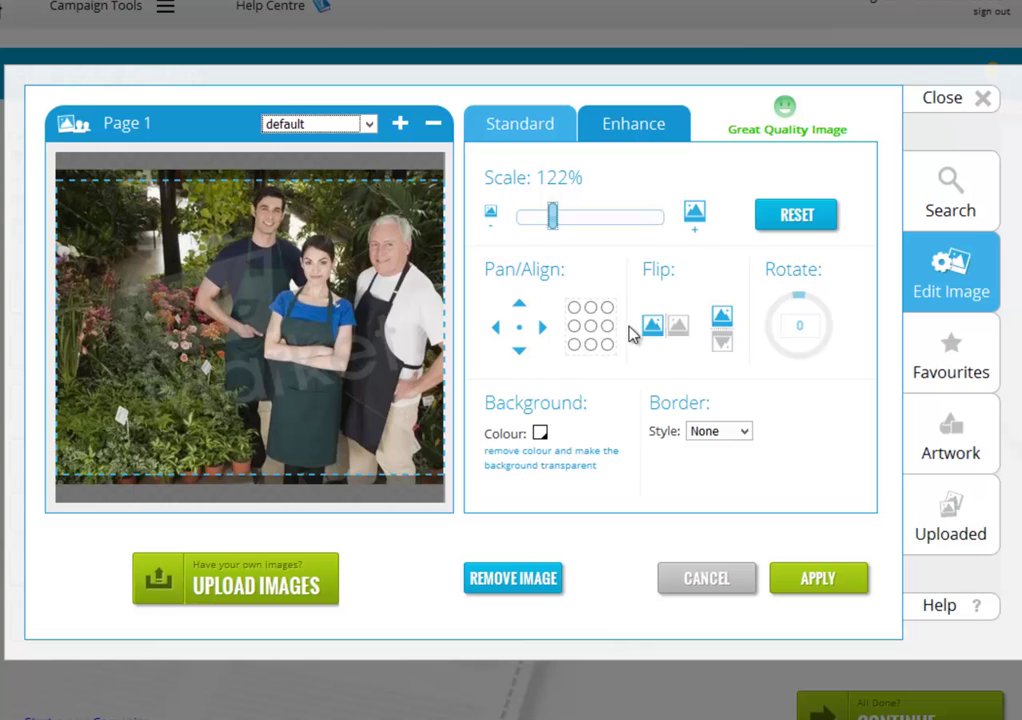
click(672, 330)
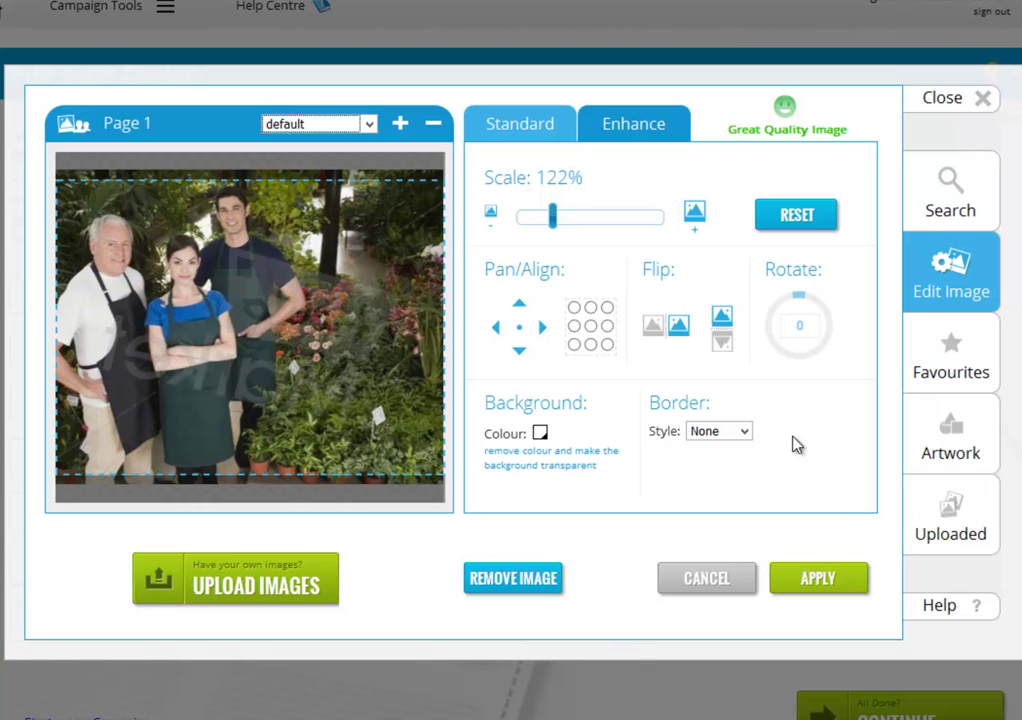
click(830, 578)
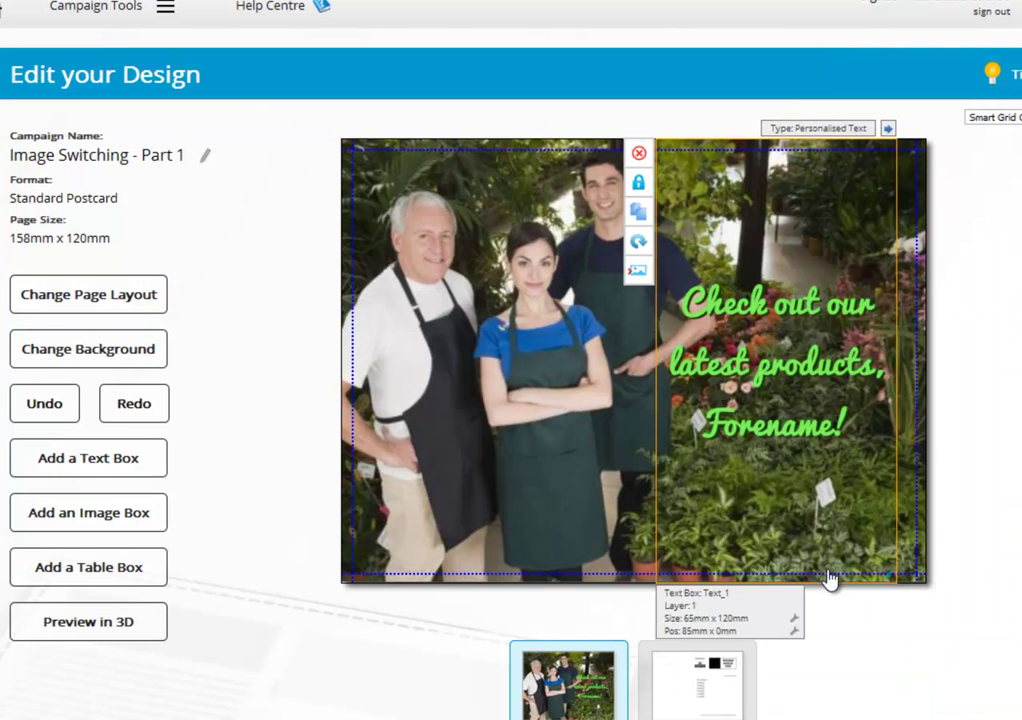
Cycle through the dynamic images of Page 1's background on the design
click(590, 420)
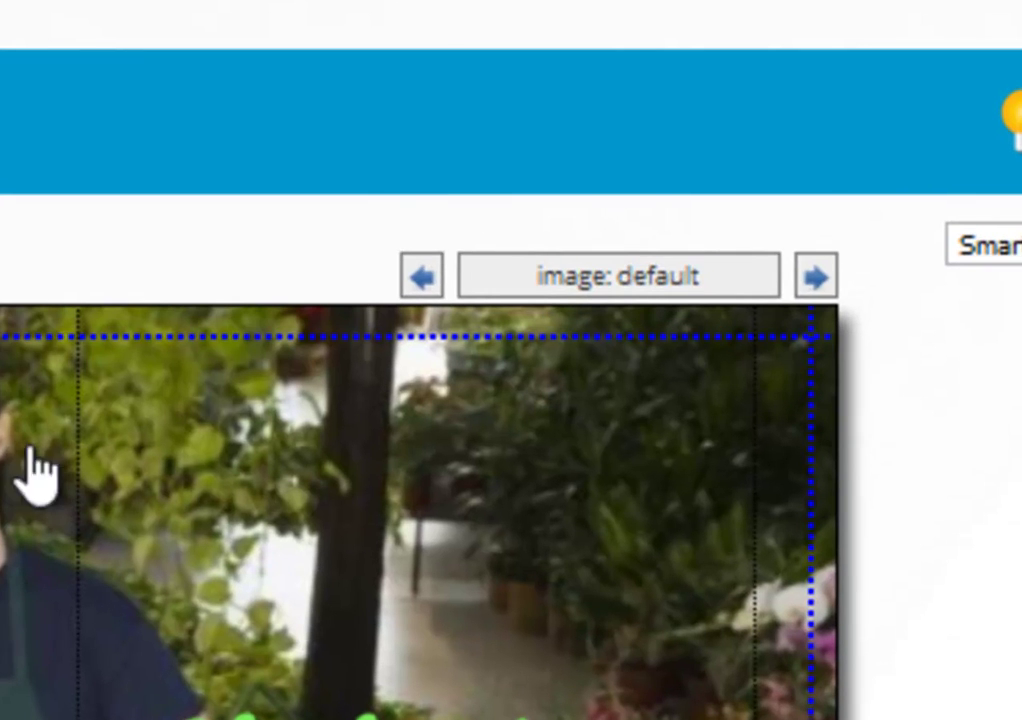
click(815, 280)
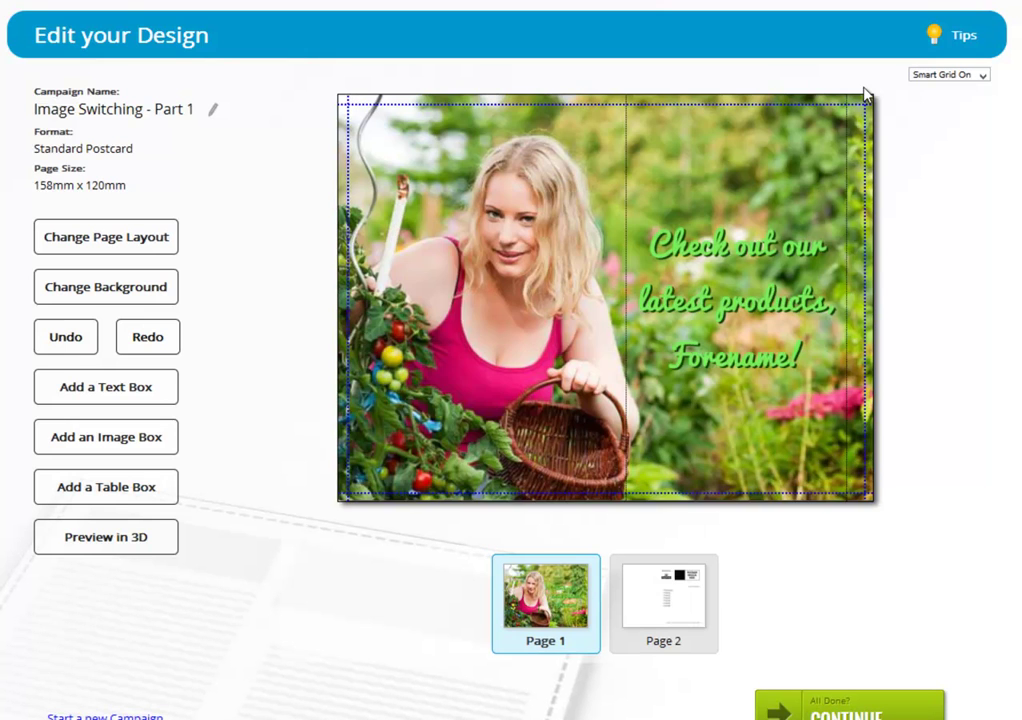
click(865, 88)
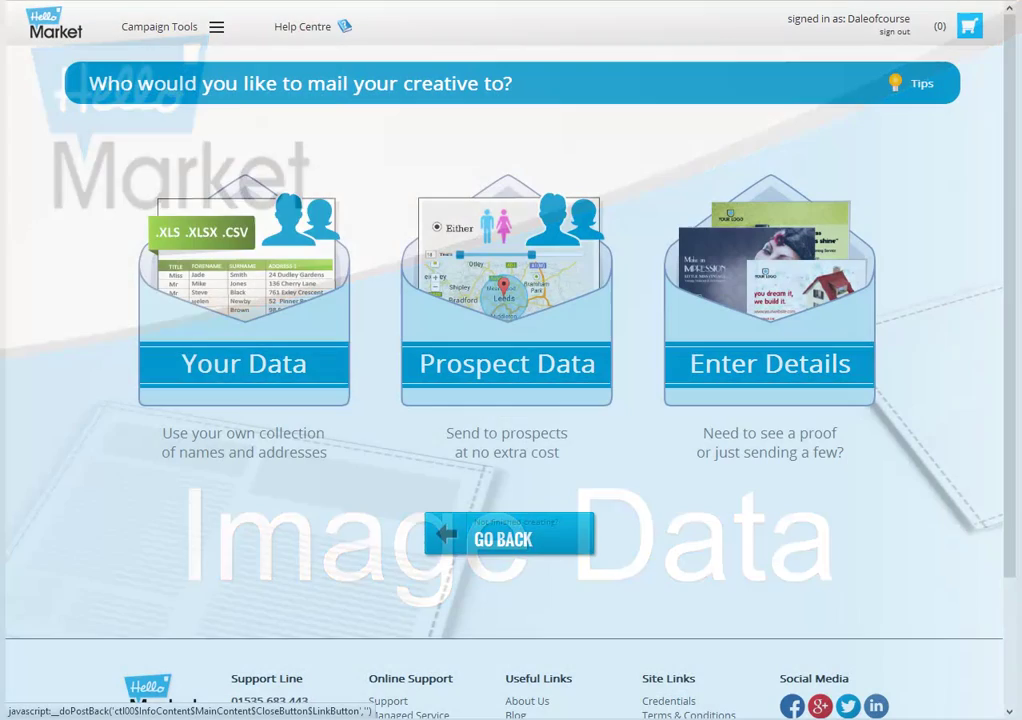
Upload Gender.xlsx as the campaign's own mailing data and import it with the list name Gender and the suggested field tags
mouse_move(287, 333)
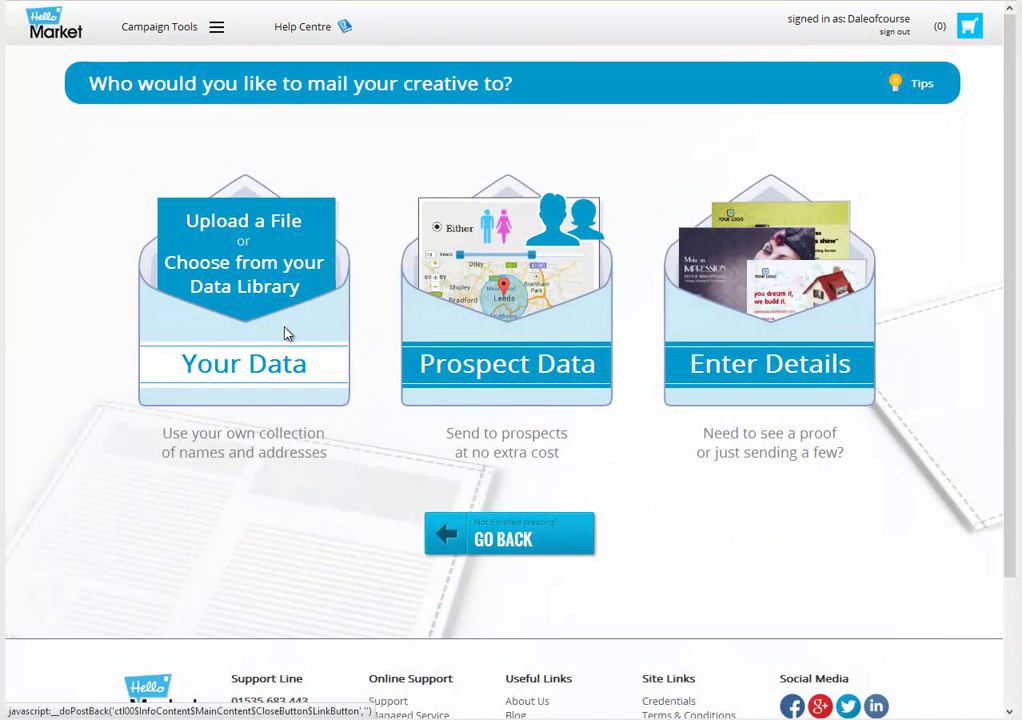
click(278, 224)
click(530, 283)
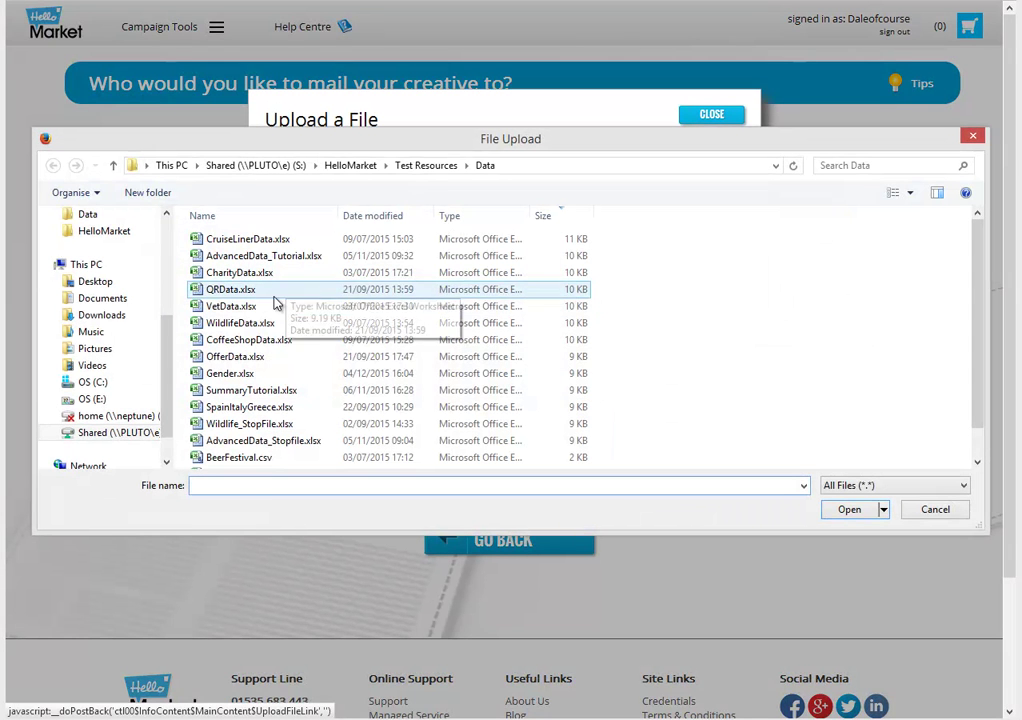
double_click(258, 374)
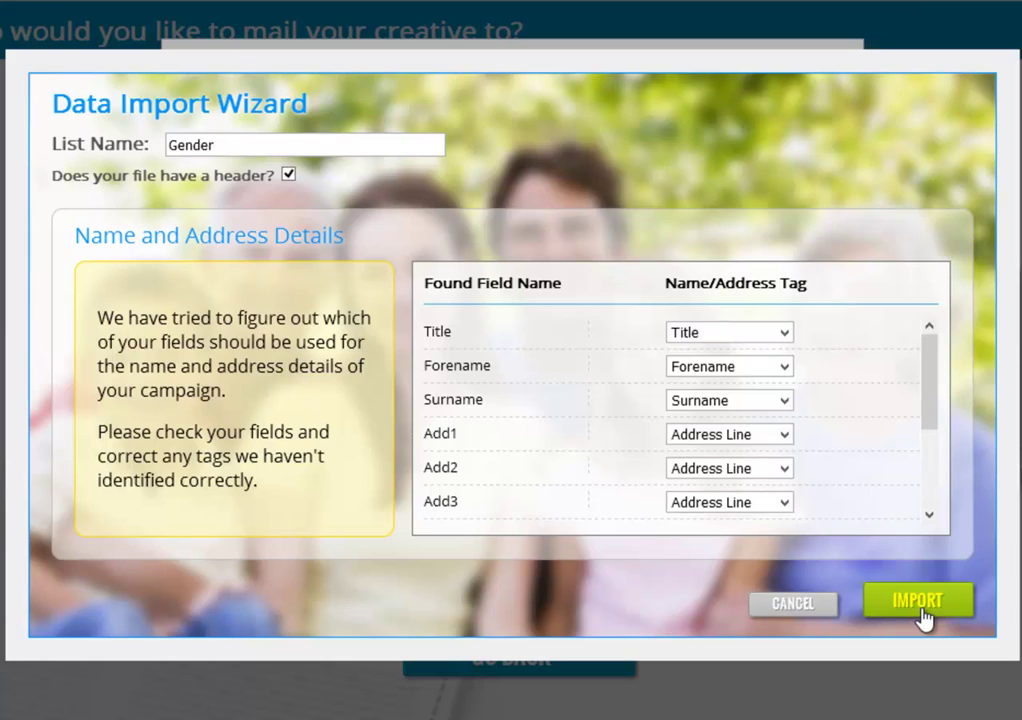
click(922, 620)
Link Page 1's image collection to the Gender data field and finish adding the data to reach the campaign summary
click(752, 394)
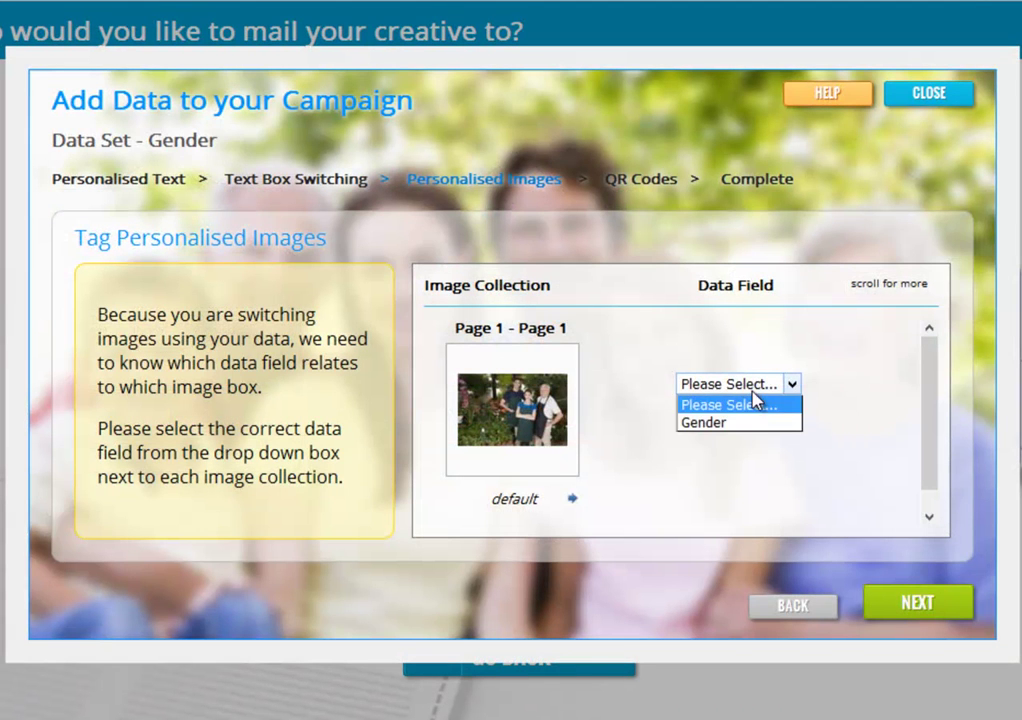
click(756, 425)
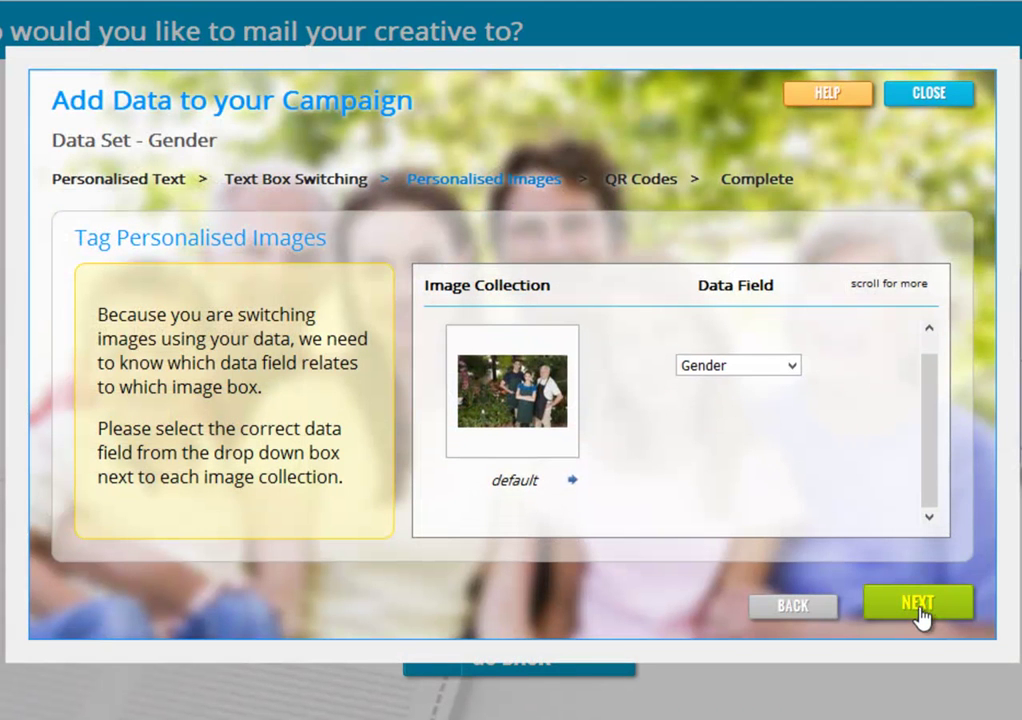
click(920, 605)
click(689, 421)
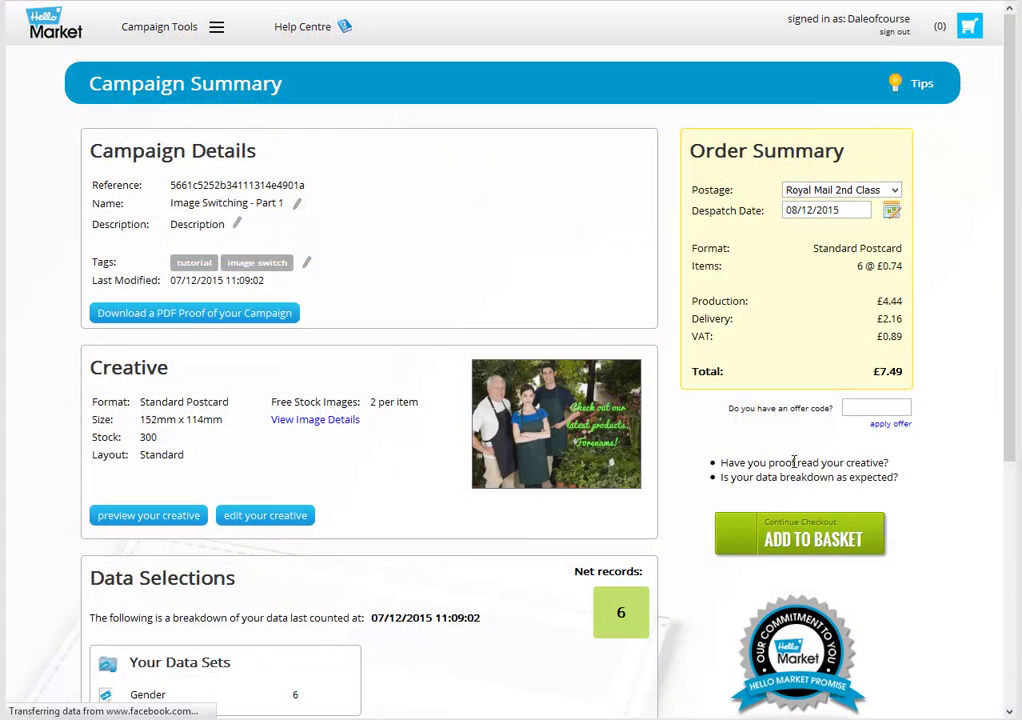
Preview Page 1 of the creative with live user data and step through the records to check the image for each gender
click(163, 516)
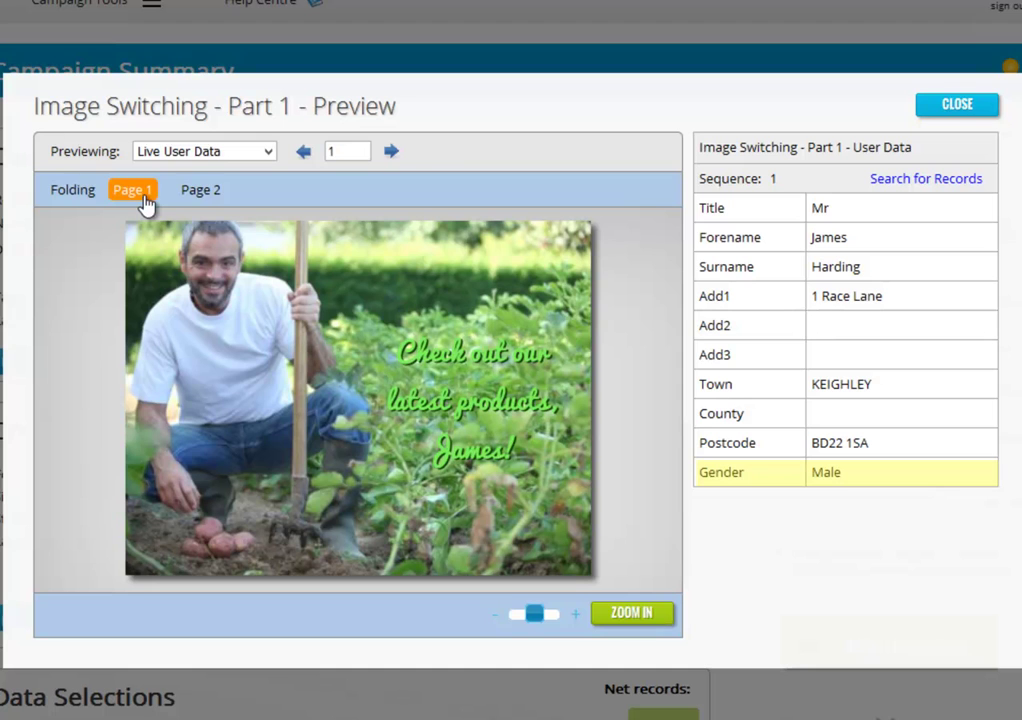
click(394, 152)
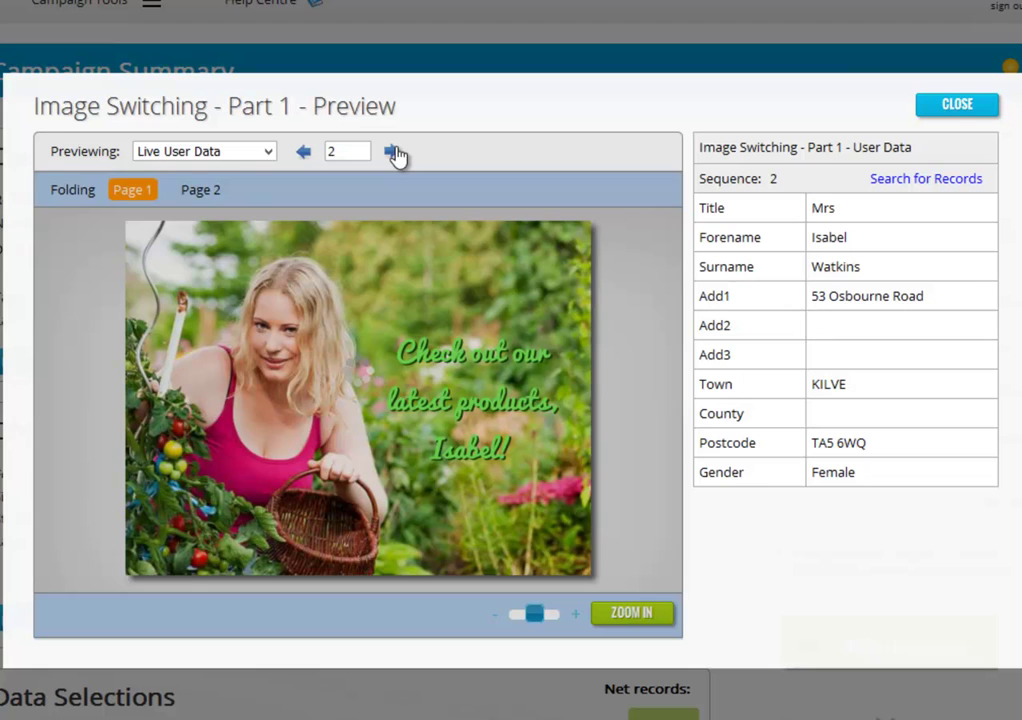
click(394, 152)
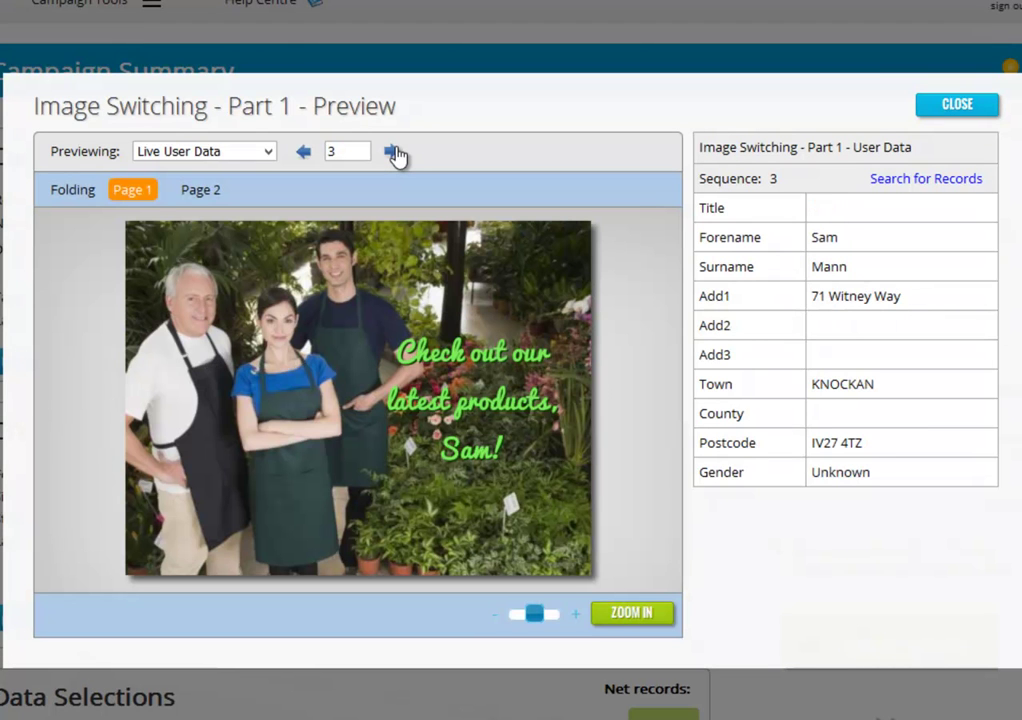
click(394, 152)
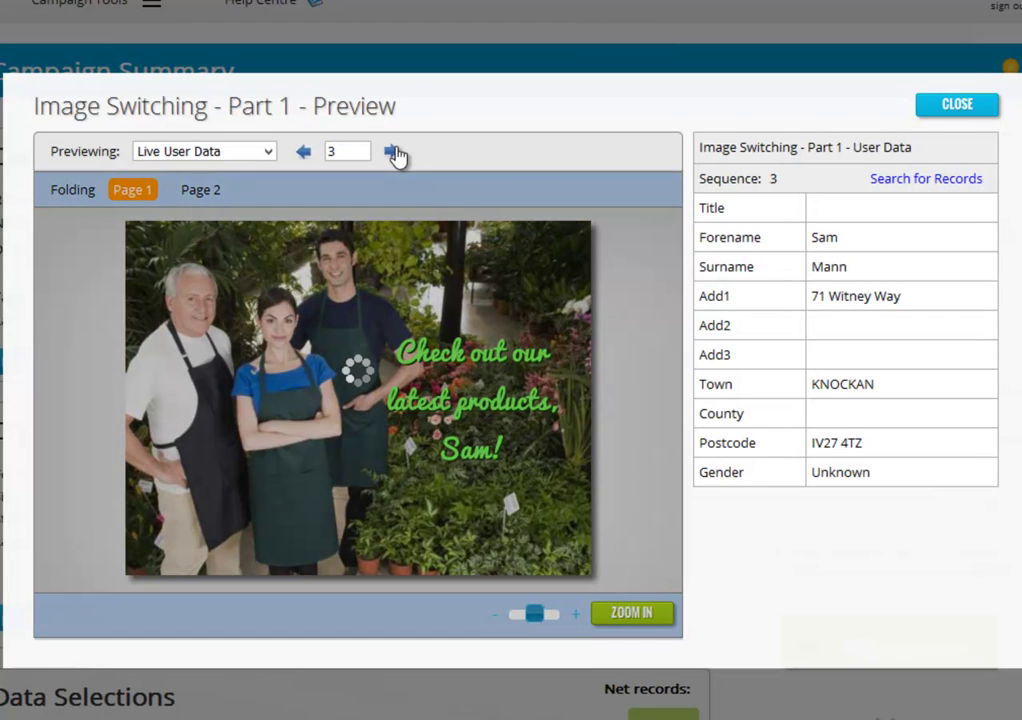